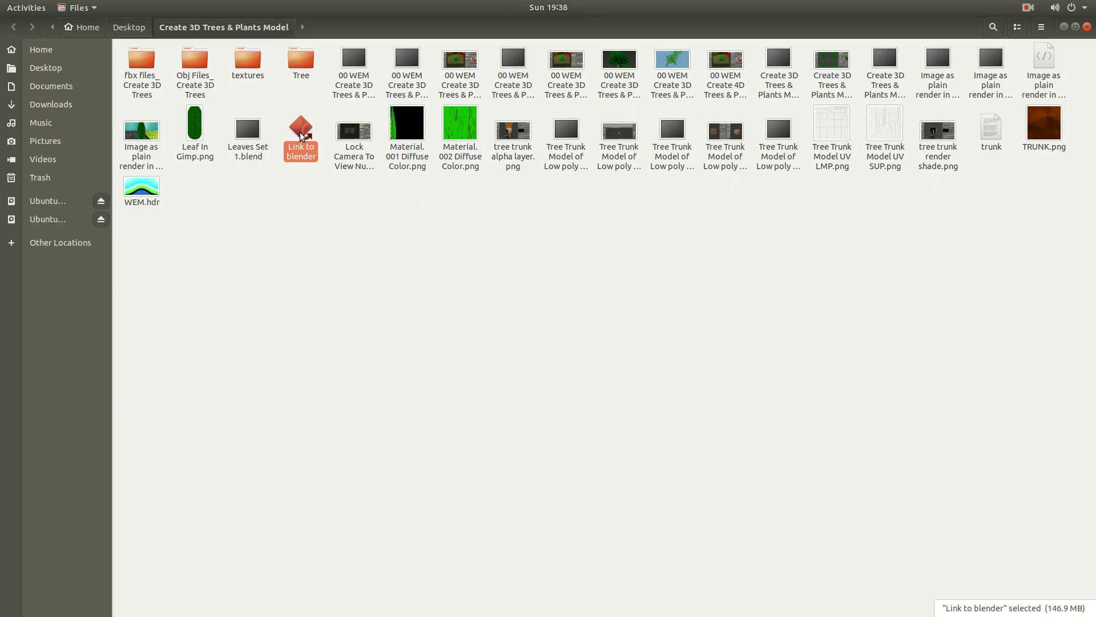
- Start Blender from the 'Link to blender' shortcut in the Create 3D Trees & Plants Model folder
{"action": "double_click", "coordinate": [301, 135]}
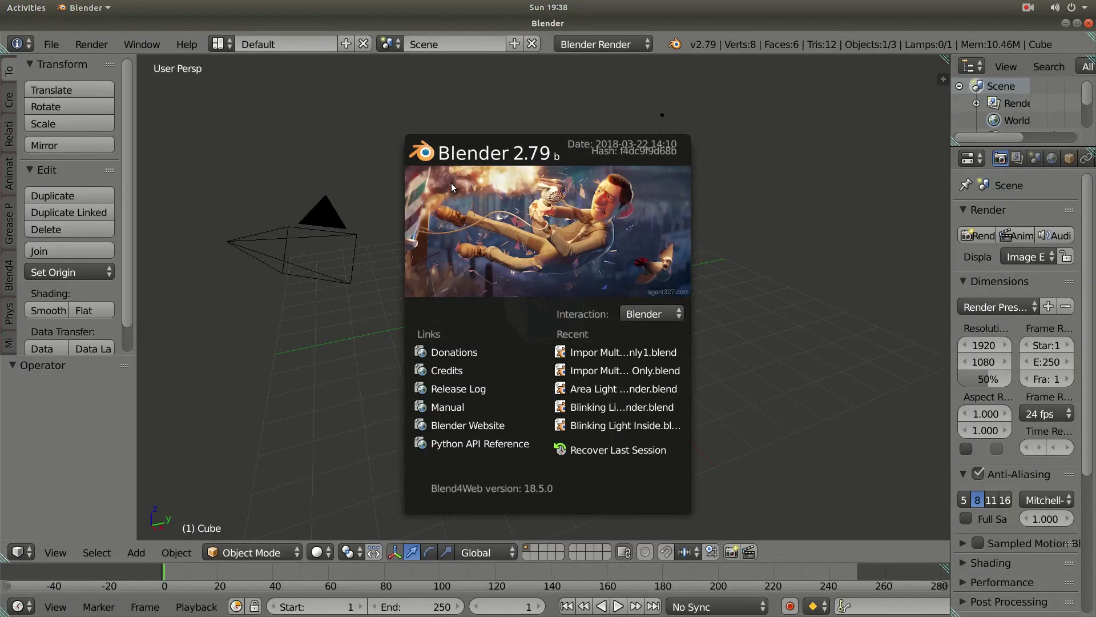
- Dismiss the splash screen, switch to top view and delete the default cube
{"action": "left_click", "coordinate": [778, 199]}
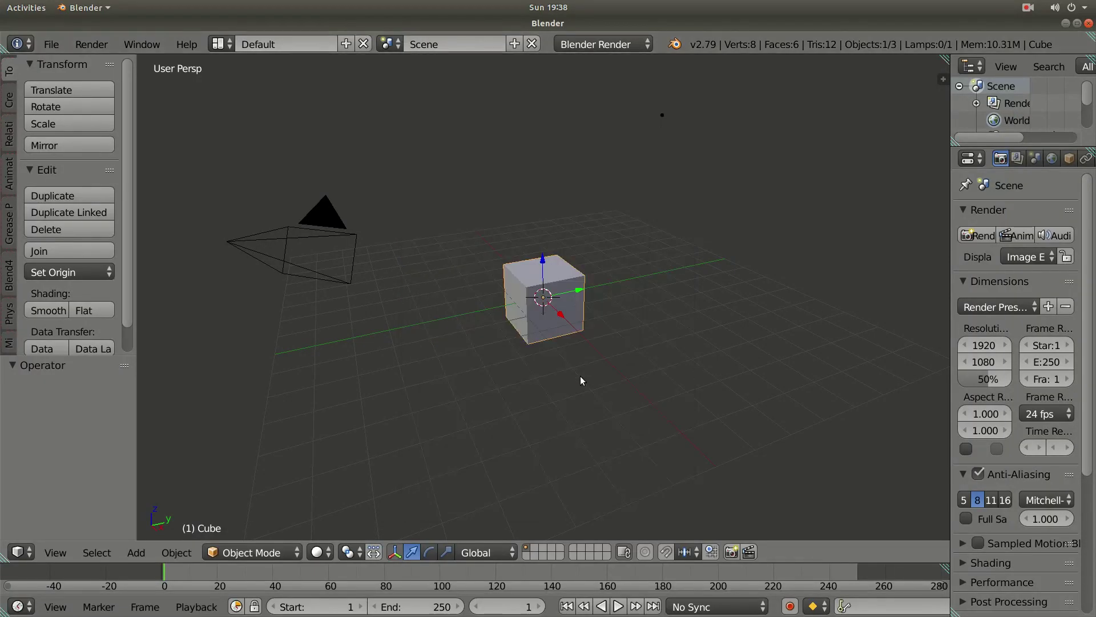
{"action": "key", "text": "KP_7"}
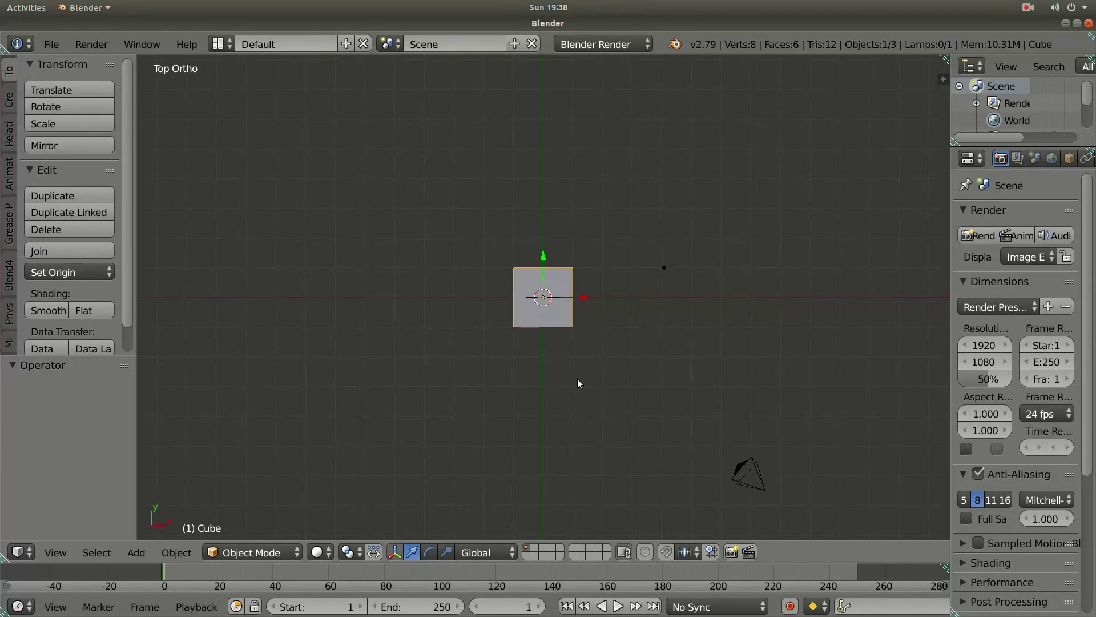
{"action": "key", "text": "x"}
{"action": "left_click", "coordinate": [579, 383]}
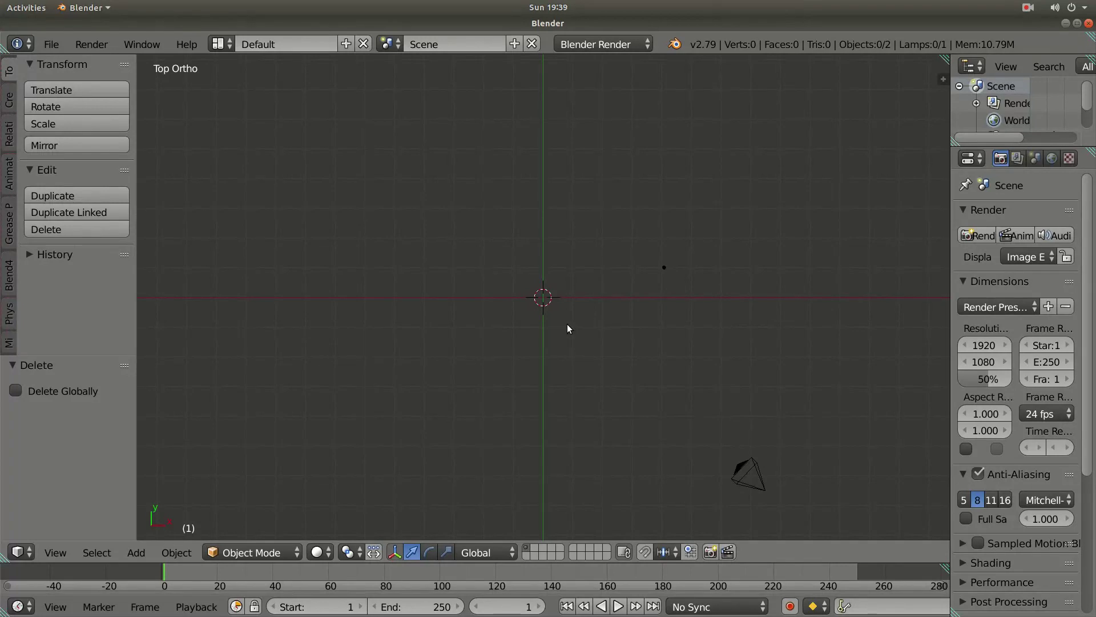
- Add a plane mesh and subdivide it in Edit Mode into four quads
{"action": "key", "text": "shift+a"}
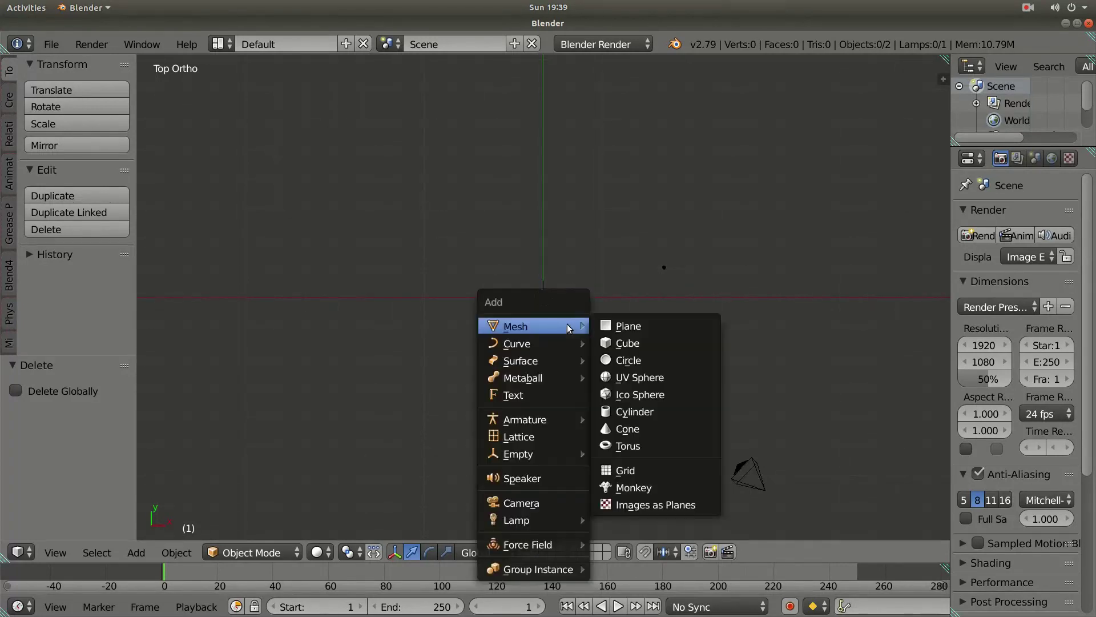
{"action": "left_click", "coordinate": [628, 326]}
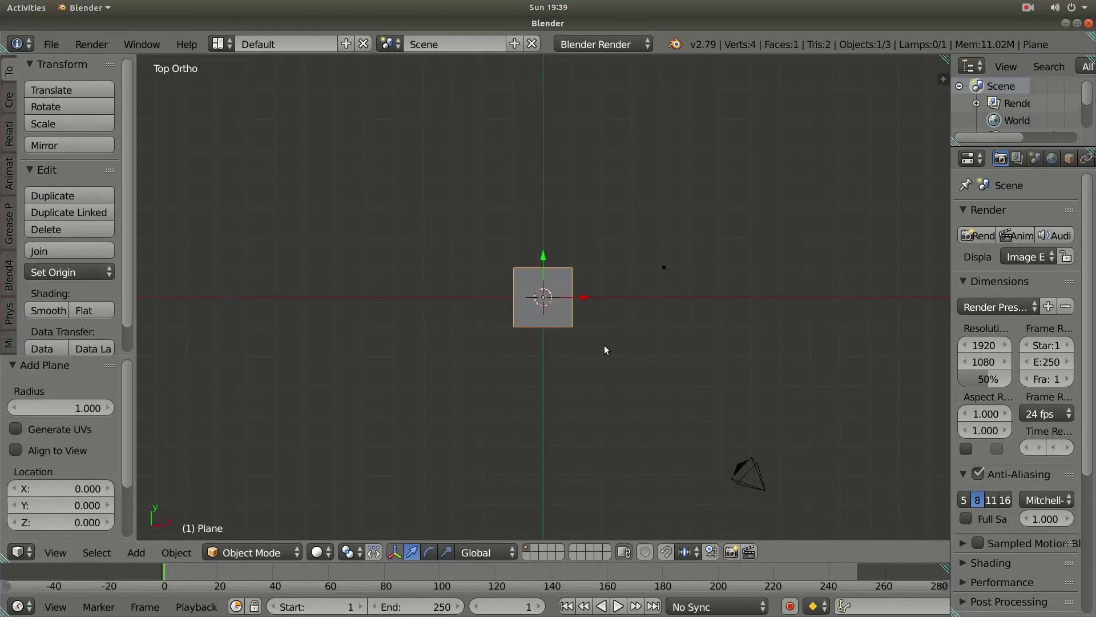
{"action": "type", "text": "s6"}
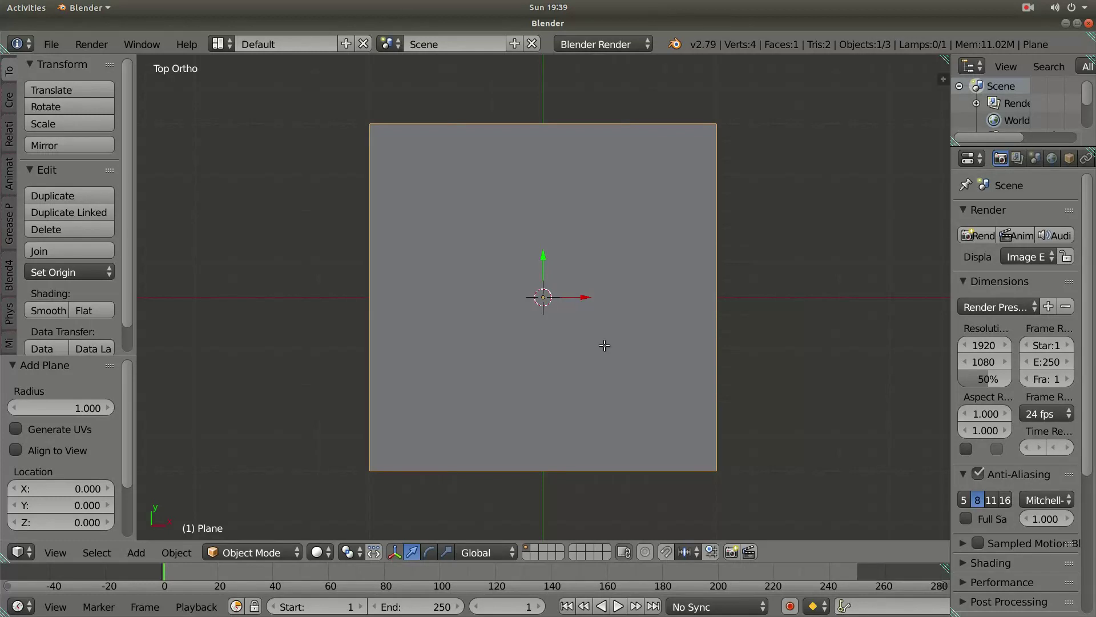
{"action": "key", "text": "Tab"}
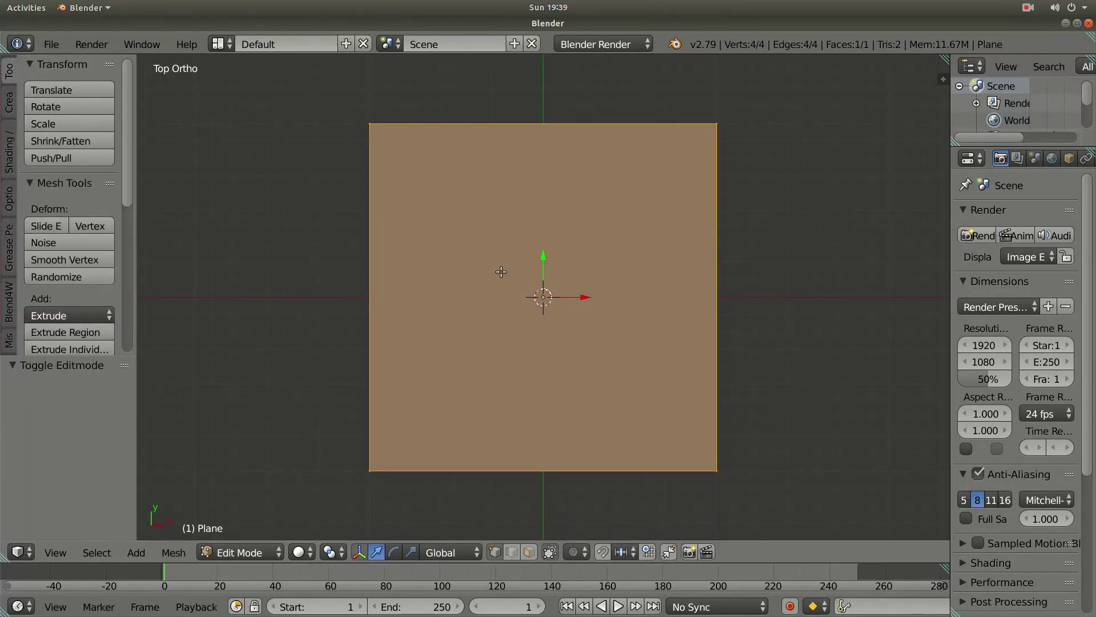
{"action": "key", "text": "w"}
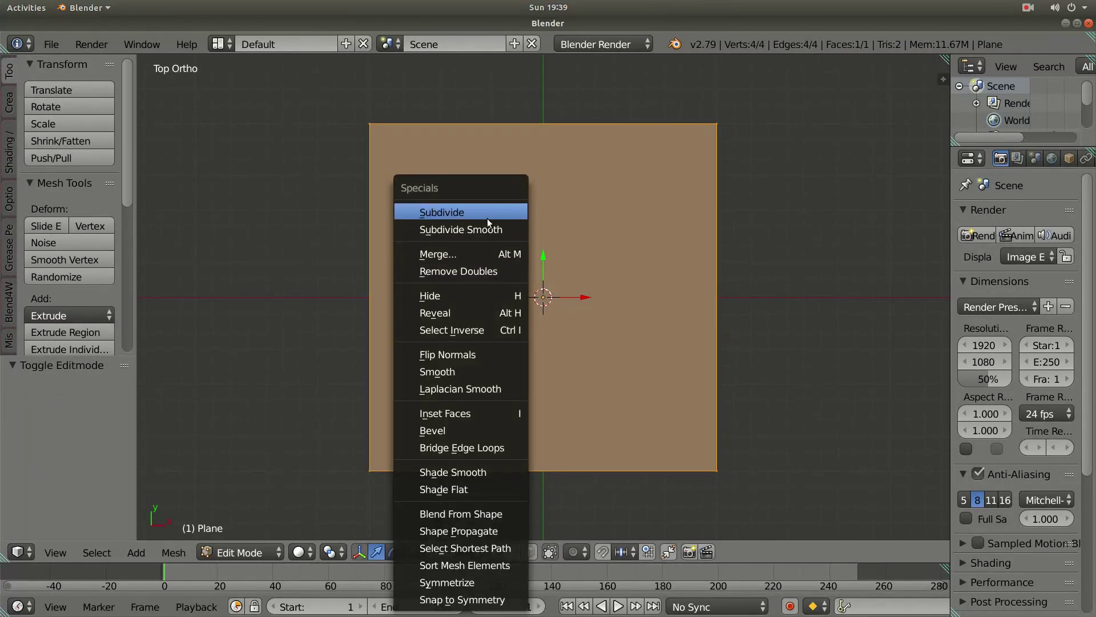
{"action": "left_click", "coordinate": [487, 219]}
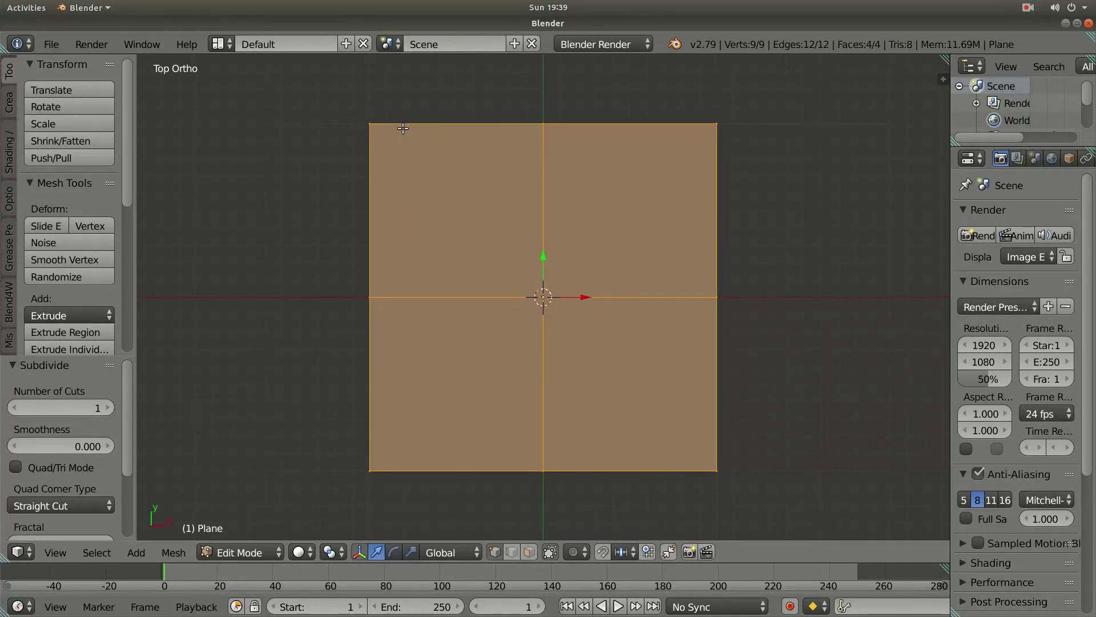
- Circle-select the plane's eight outer vertices, leaving the centre vertex unselected
{"action": "key", "text": "a"}
{"action": "key", "text": "c"}
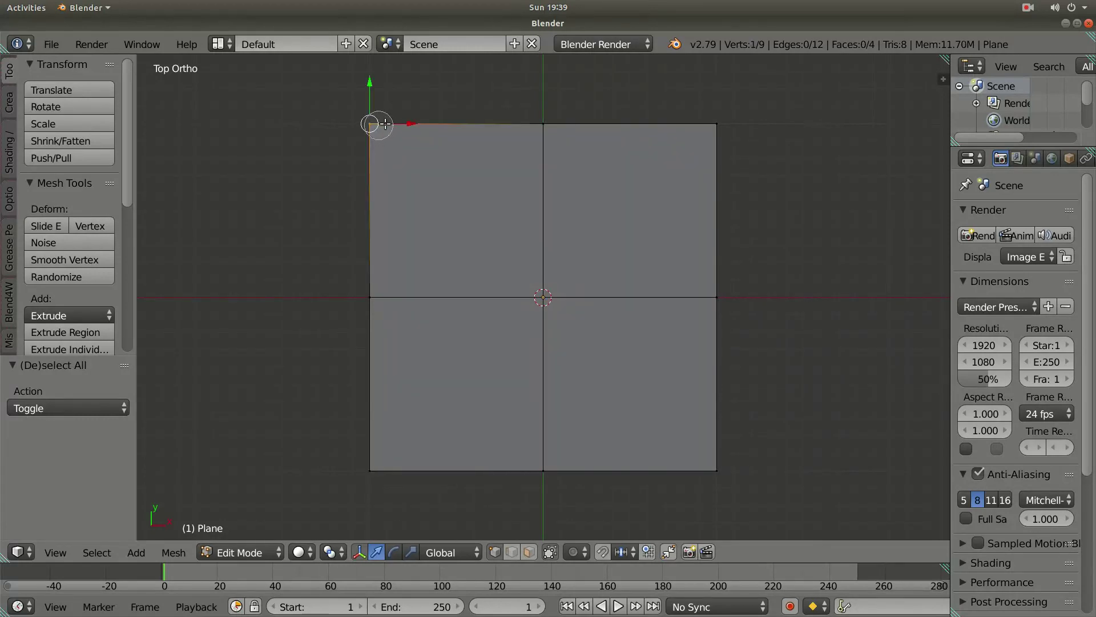
{"action": "mouse_move", "coordinate": [378, 125]}
{"action": "left_mouse_down"}
{"action": "mouse_move", "coordinate": [605, 124]}
{"action": "mouse_move", "coordinate": [718, 288]}
{"action": "mouse_move", "coordinate": [718, 469]}
{"action": "left_mouse_up"}
{"action": "left_click_drag", "start_coordinate": [631, 473], "coordinate": [349, 468]}
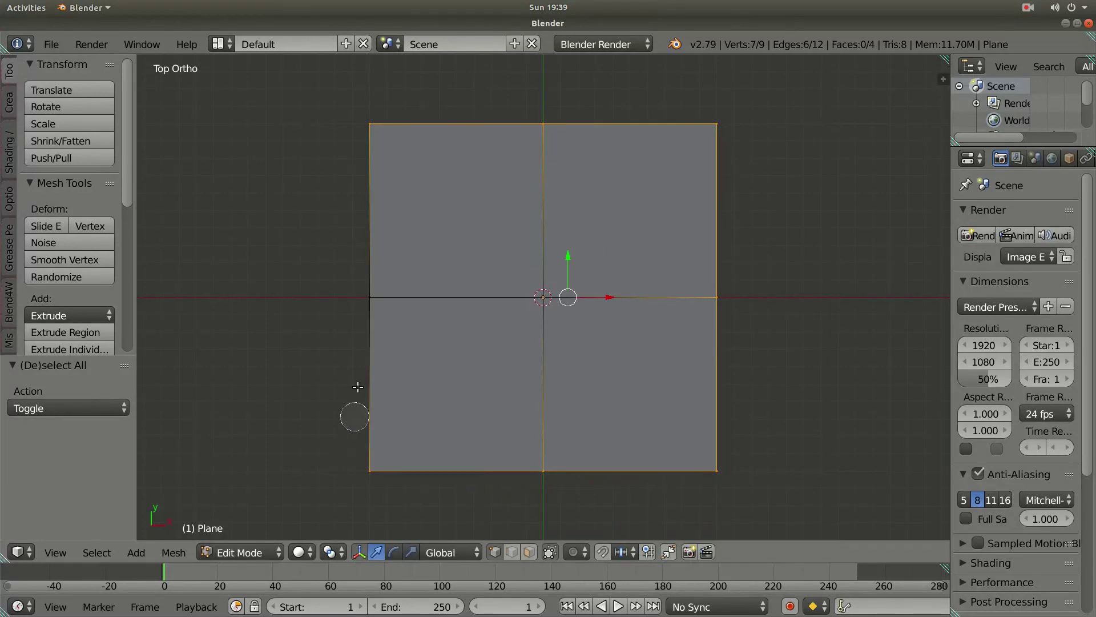
{"action": "left_click_drag", "start_coordinate": [359, 361], "coordinate": [370, 284]}
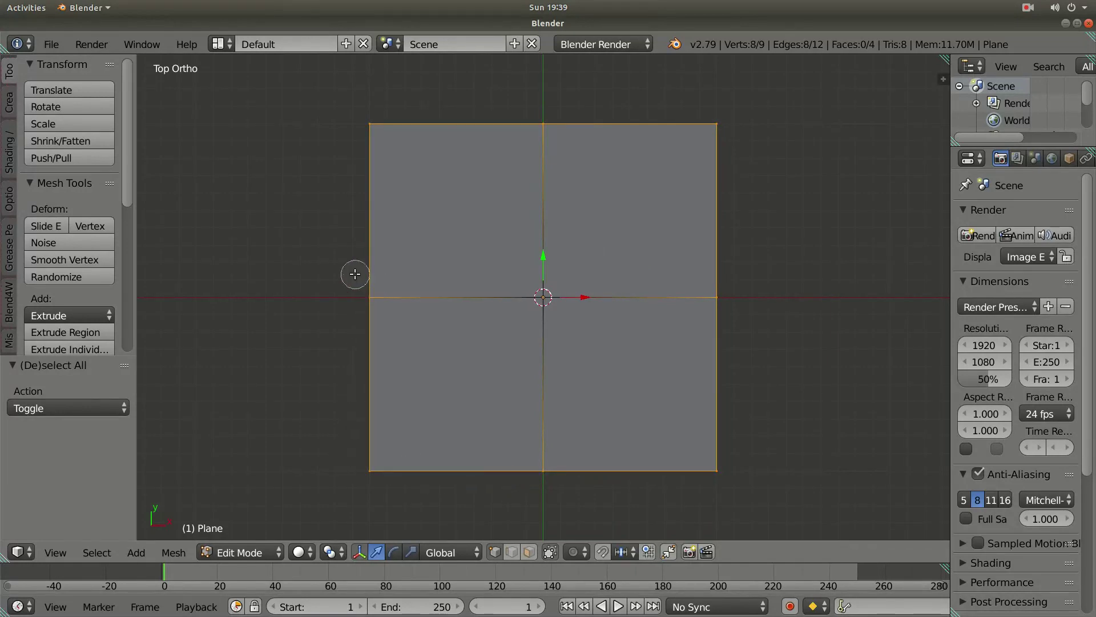
{"action": "key", "text": "Escape"}
{"action": "key", "text": "shift+alt+s"}
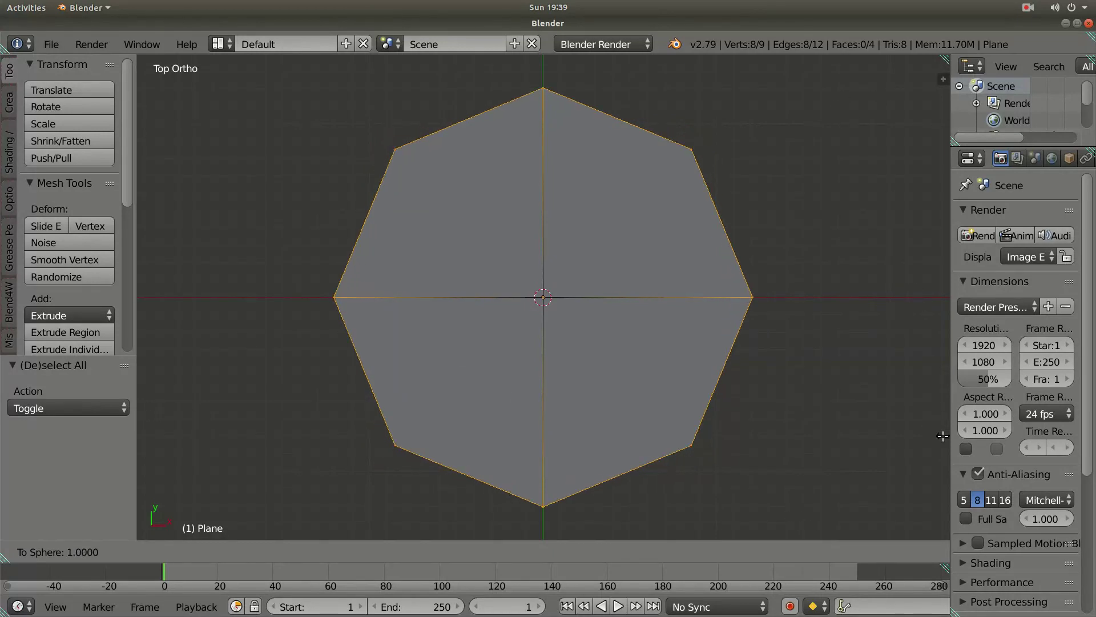
- Apply To Sphere at factor 1.0 to make an octagon, then check it from above
{"action": "left_click", "coordinate": [895, 455]}
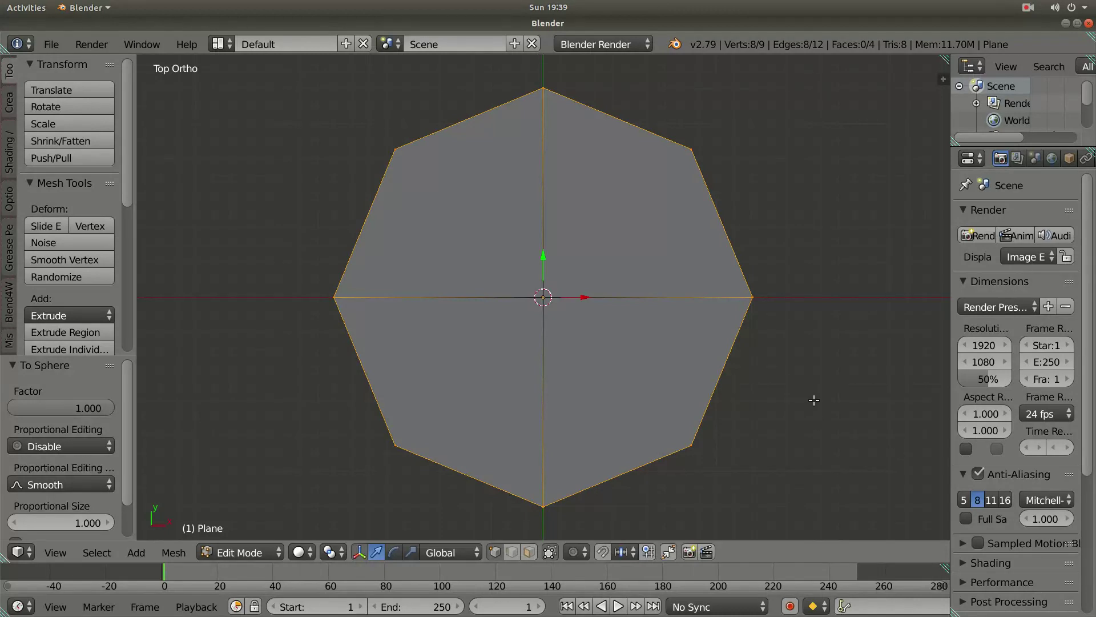
{"action": "mouse_move", "coordinate": [814, 379]}
{"action": "middle_mouse_down"}
{"action": "mouse_move", "coordinate": [692, 250]}
{"action": "mouse_move", "coordinate": [691, 214]}
{"action": "mouse_move", "coordinate": [690, 255]}
{"action": "mouse_move", "coordinate": [825, 350]}
{"action": "middle_mouse_up"}
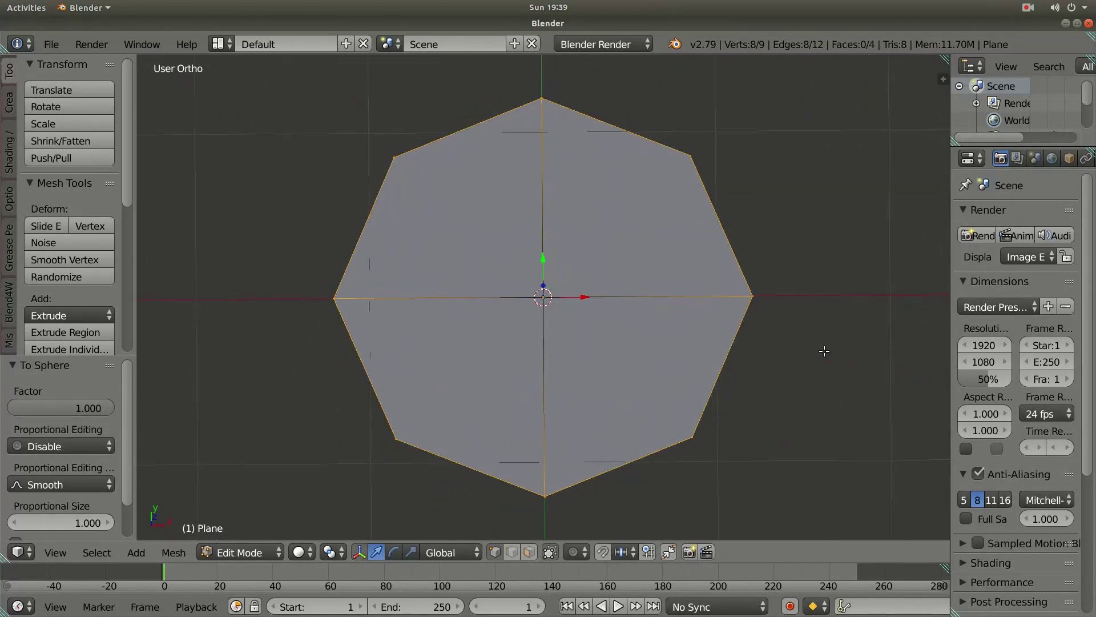
{"action": "key", "text": "KP_7"}
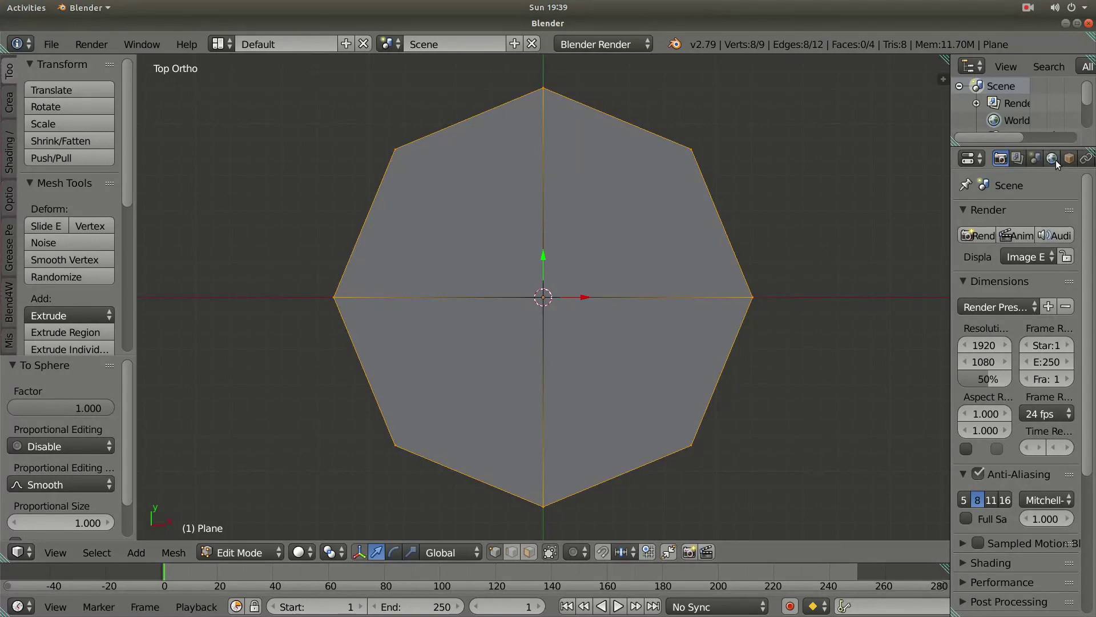
{"action": "middle_click_drag", "start_coordinate": [718, 429], "coordinate": [702, 304]}
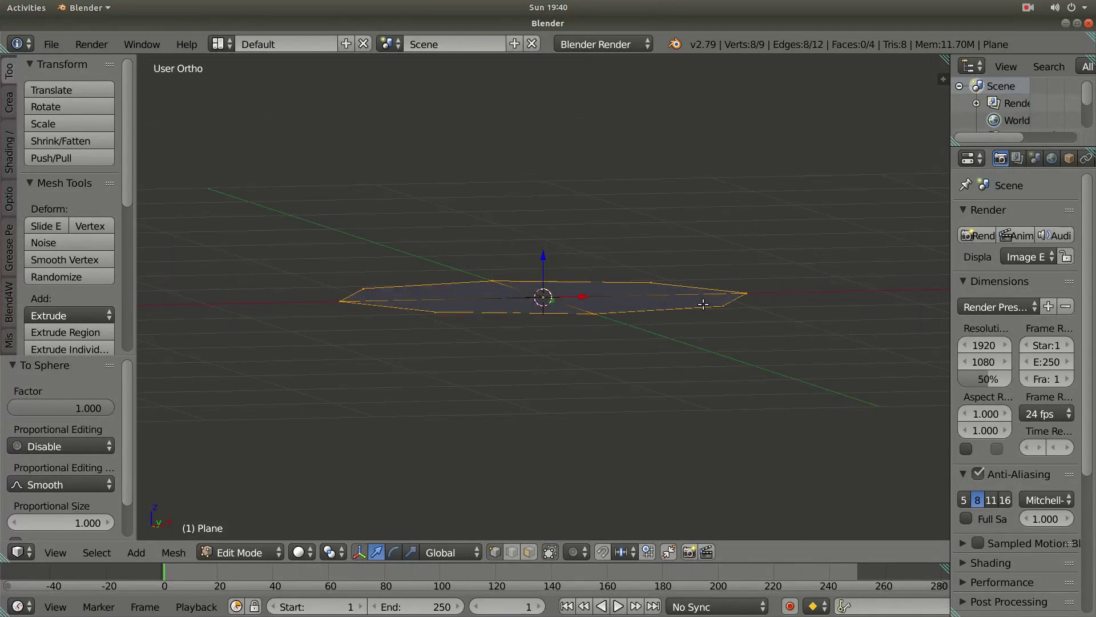
- In front view, extrude the octagon outline straight up about 0.9 into walls
{"action": "key", "text": "KP_1"}
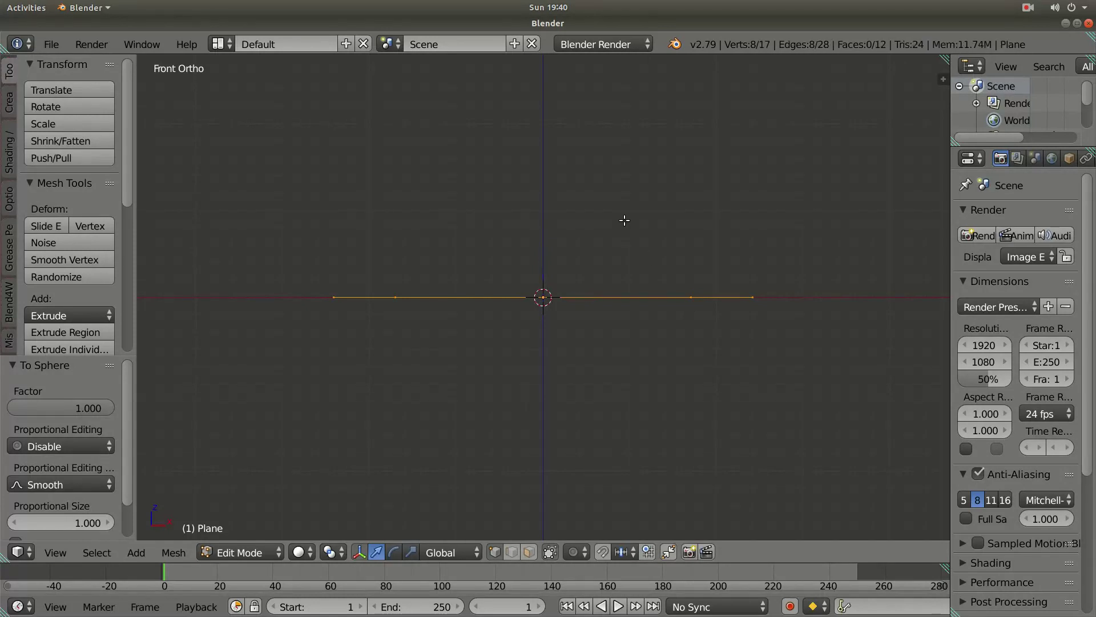
{"action": "key", "text": "e"}
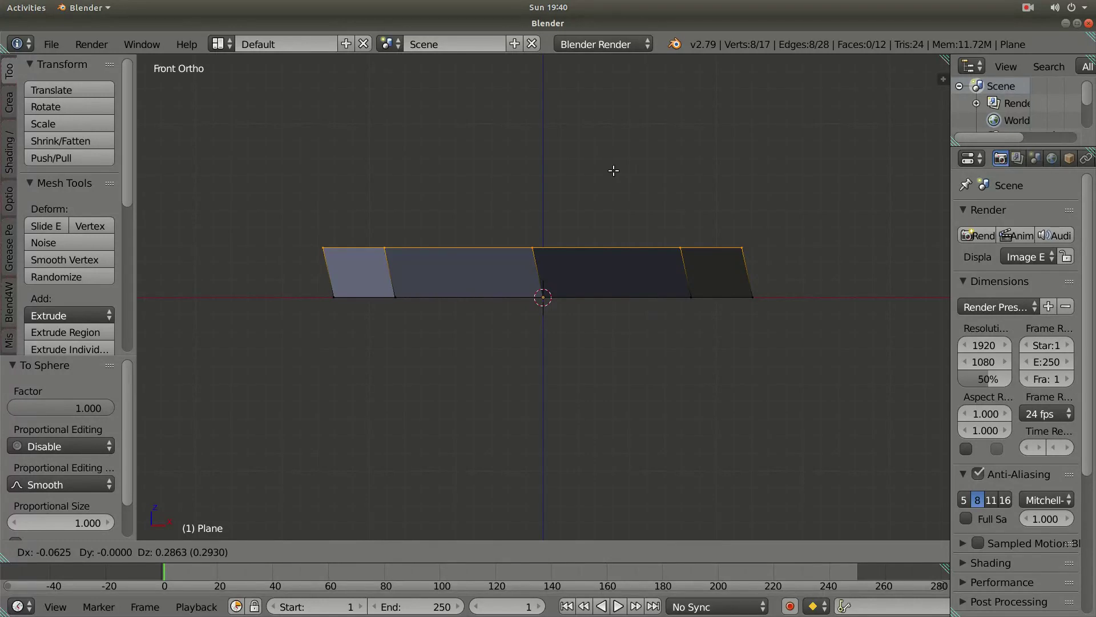
{"action": "key", "text": "z"}
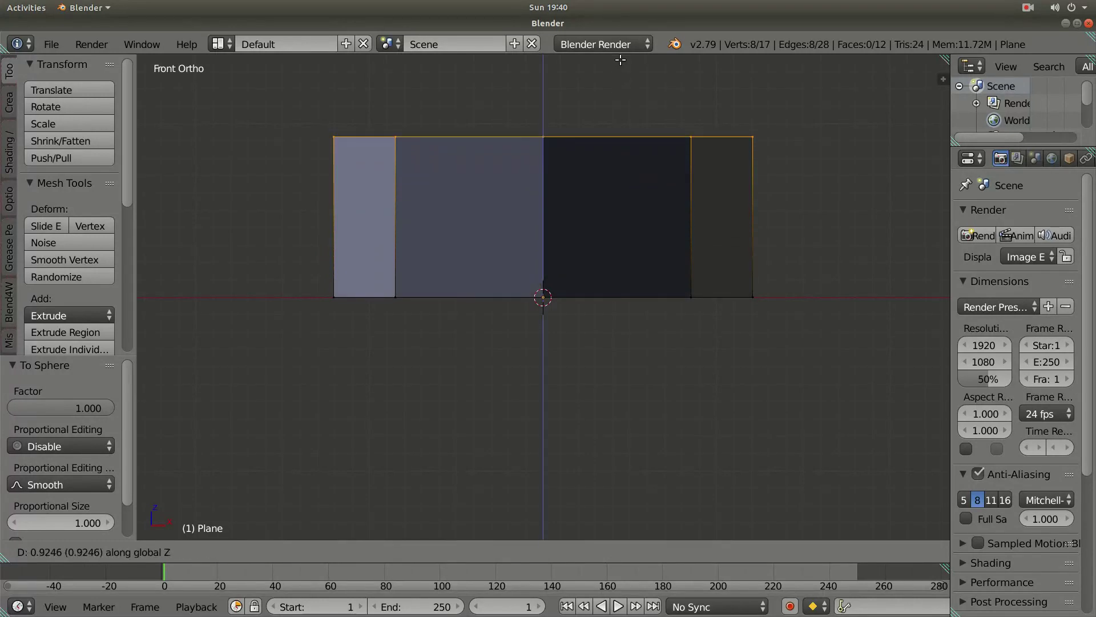
{"action": "left_click", "coordinate": [621, 64]}
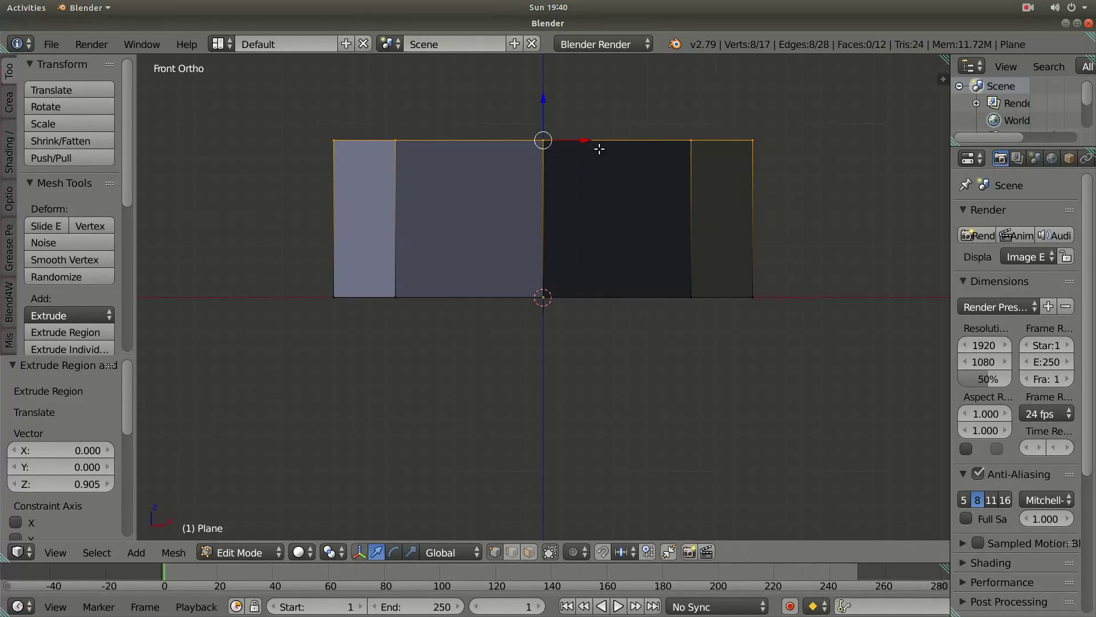
{"action": "mouse_move", "coordinate": [525, 197]}
{"action": "middle_mouse_down"}
{"action": "mouse_move", "coordinate": [538, 269]}
{"action": "mouse_move", "coordinate": [645, 286]}
{"action": "middle_mouse_up"}
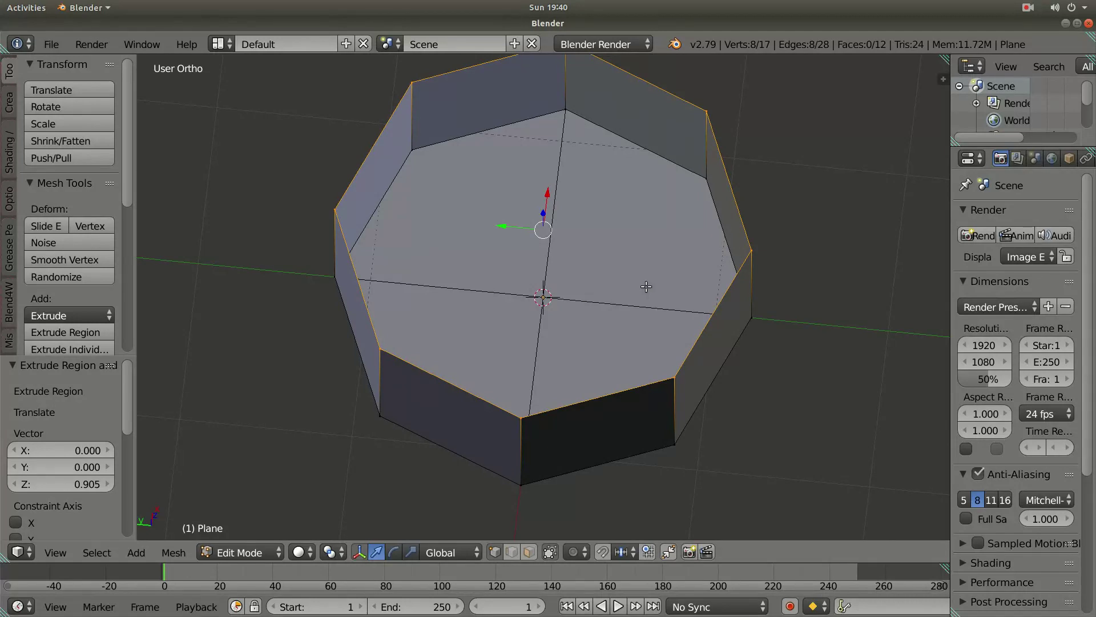
{"action": "key", "text": "f"}
{"action": "mouse_move", "coordinate": [669, 313]}
{"action": "middle_mouse_down"}
{"action": "mouse_move", "coordinate": [646, 140]}
{"action": "mouse_move", "coordinate": [612, 244]}
{"action": "mouse_move", "coordinate": [558, 275]}
{"action": "mouse_move", "coordinate": [540, 300]}
{"action": "mouse_move", "coordinate": [611, 308]}
{"action": "middle_mouse_up"}
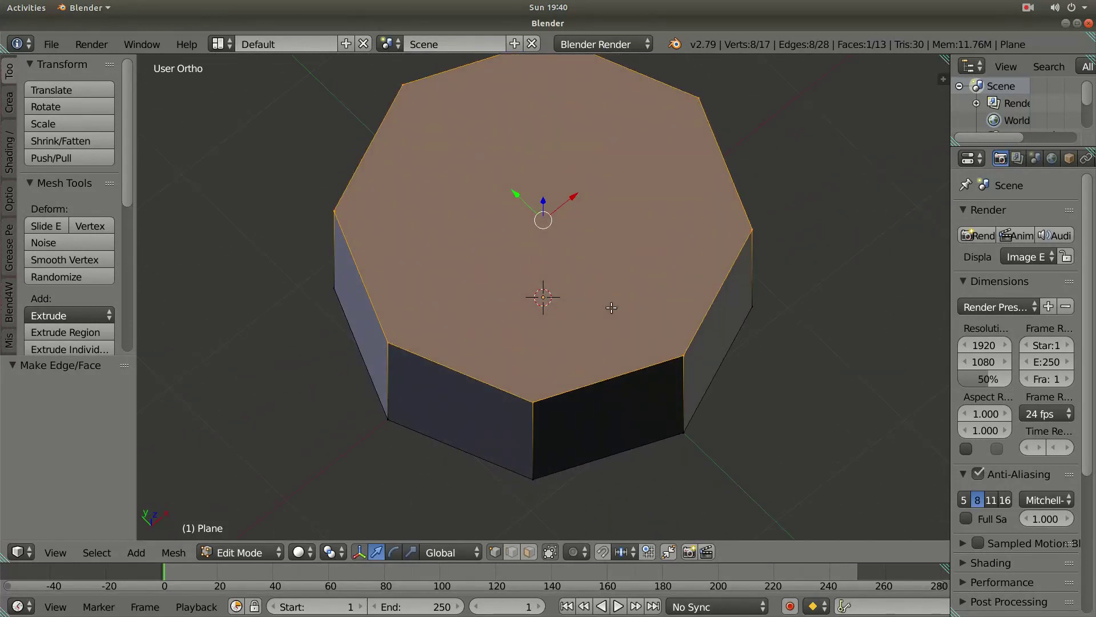
{"action": "left_click", "coordinate": [174, 551]}
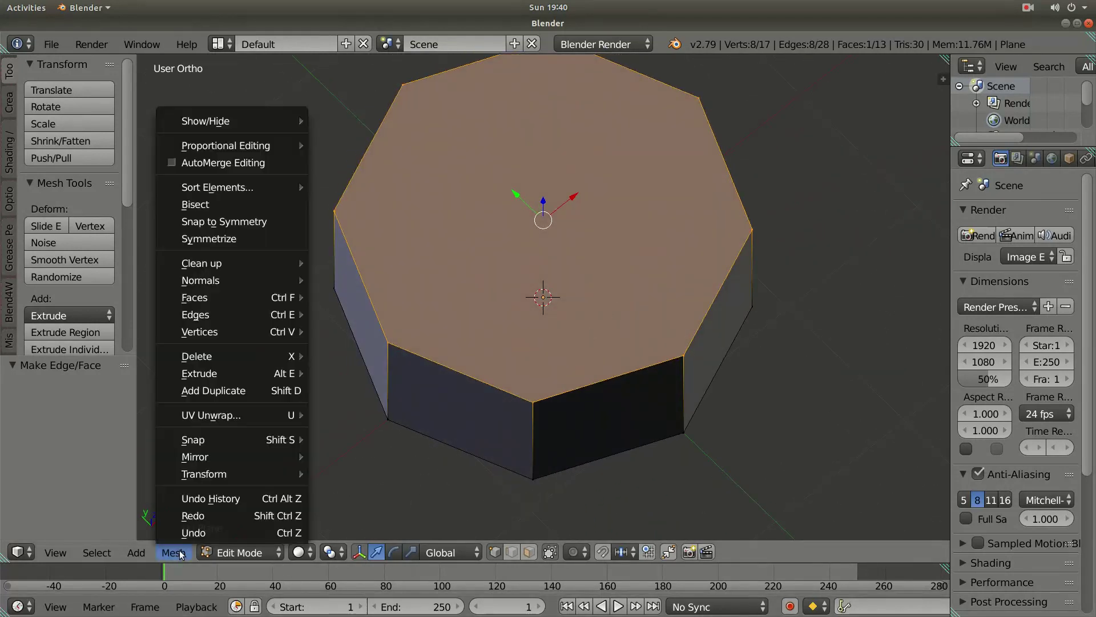
{"action": "left_click", "coordinate": [209, 533]}
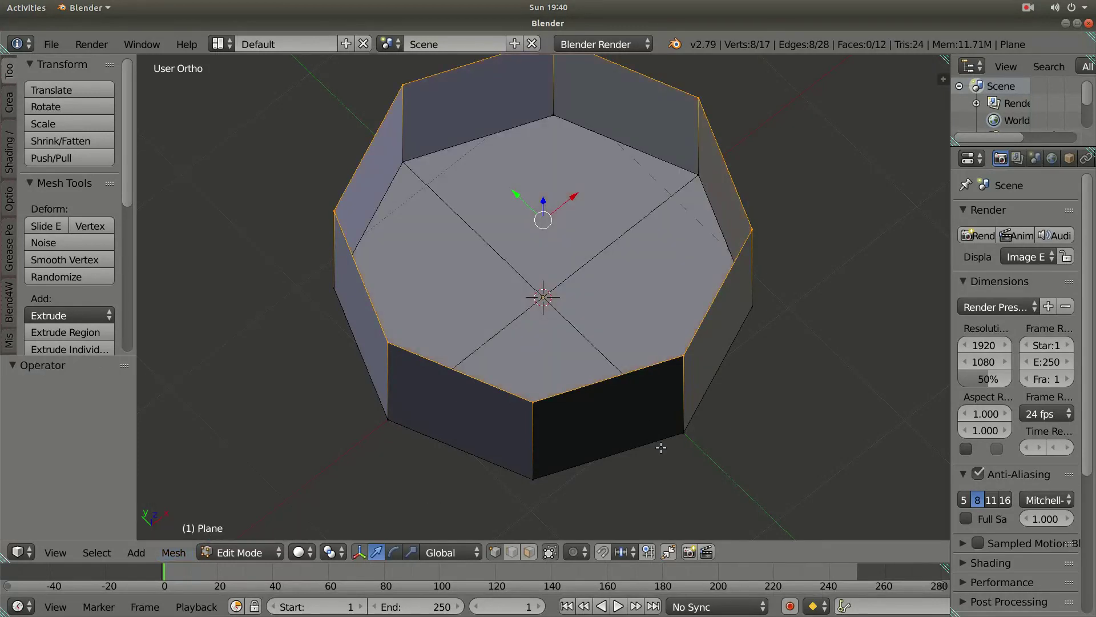
- Select all eight vertices of the prism's bottom ring and begin scaling them outward
{"action": "middle_click_drag", "start_coordinate": [660, 446], "coordinate": [601, 326]}
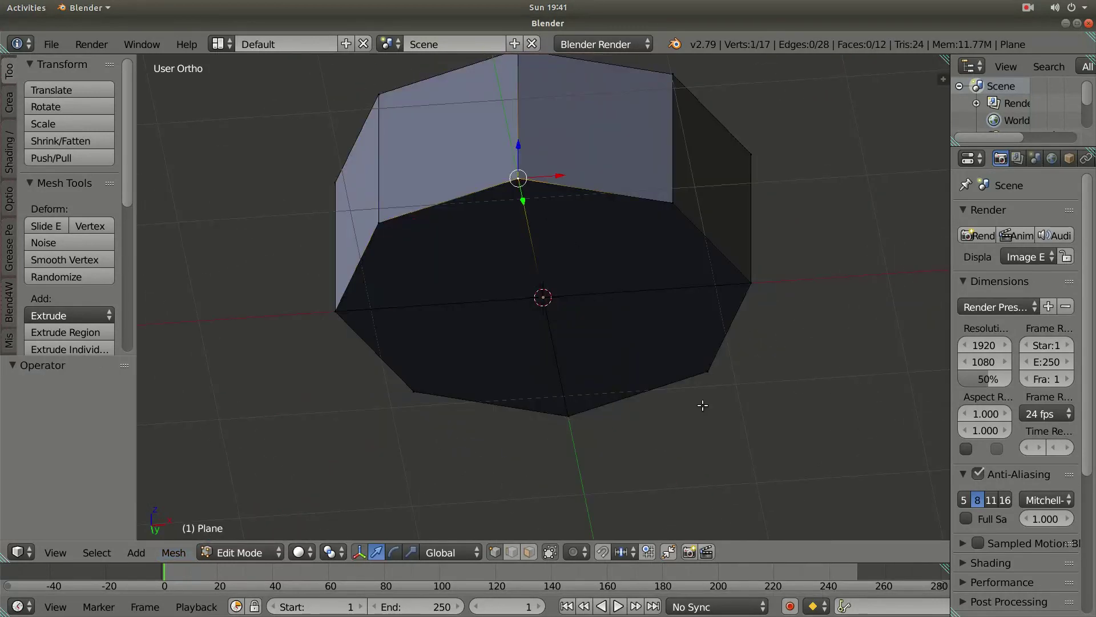
{"action": "left_click", "coordinate": [673, 204], "text": "shift"}
{"action": "right_click", "coordinate": [750, 284], "text": "shift"}
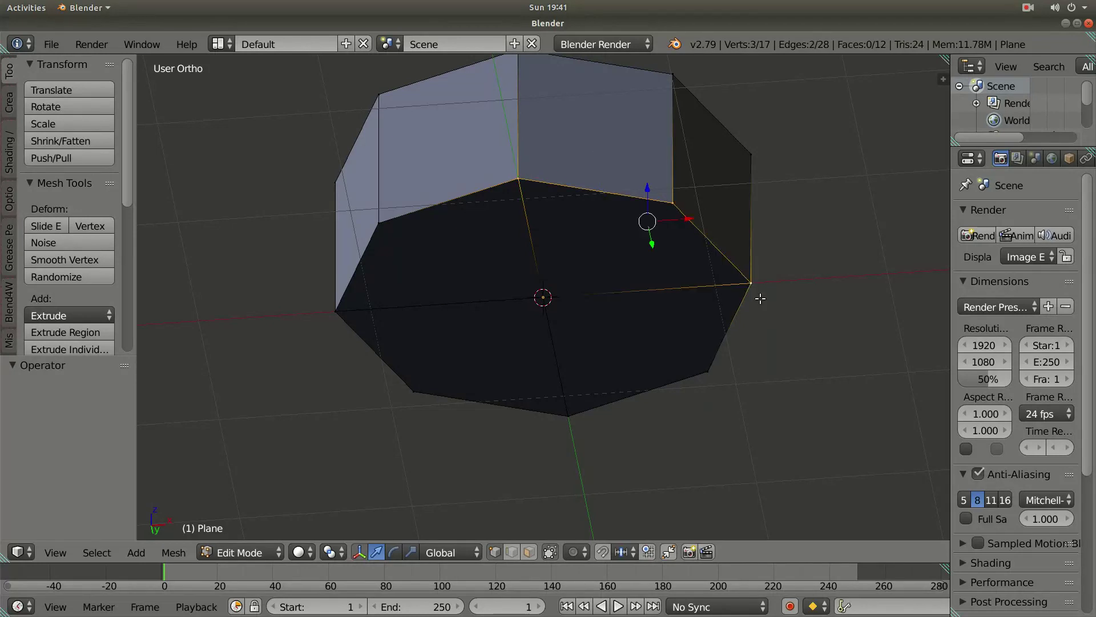
{"action": "right_click", "coordinate": [707, 369], "text": "shift"}
{"action": "right_click", "coordinate": [570, 419], "text": "shift"}
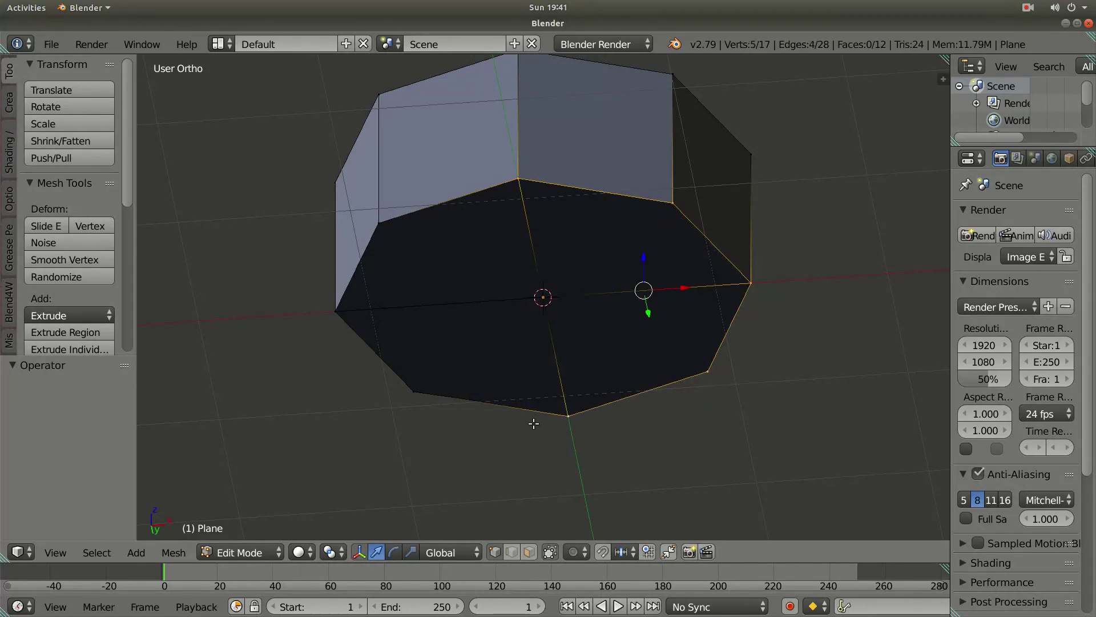
{"action": "right_click", "coordinate": [413, 394], "text": "shift"}
{"action": "right_click", "coordinate": [329, 302], "text": "shift"}
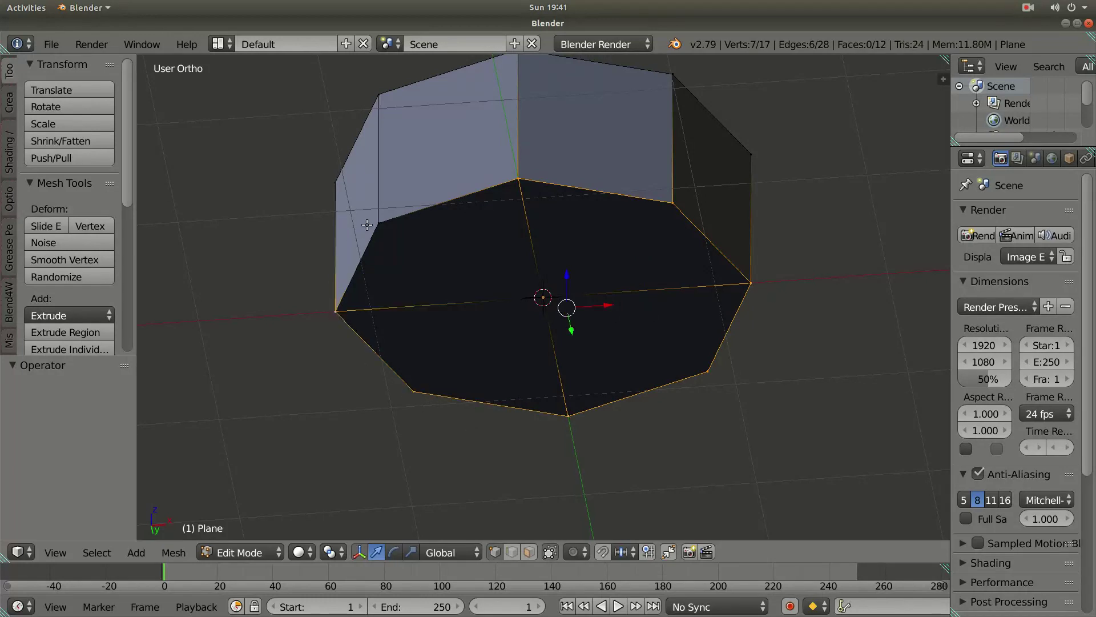
{"action": "right_click", "coordinate": [370, 224], "text": "shift"}
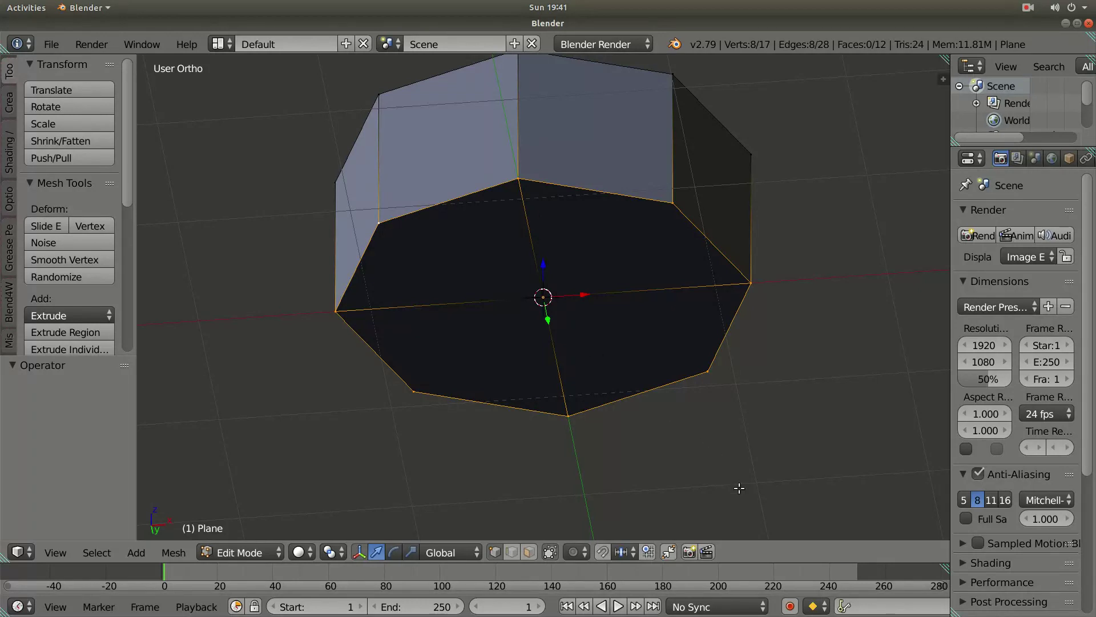
{"action": "key", "text": "s"}
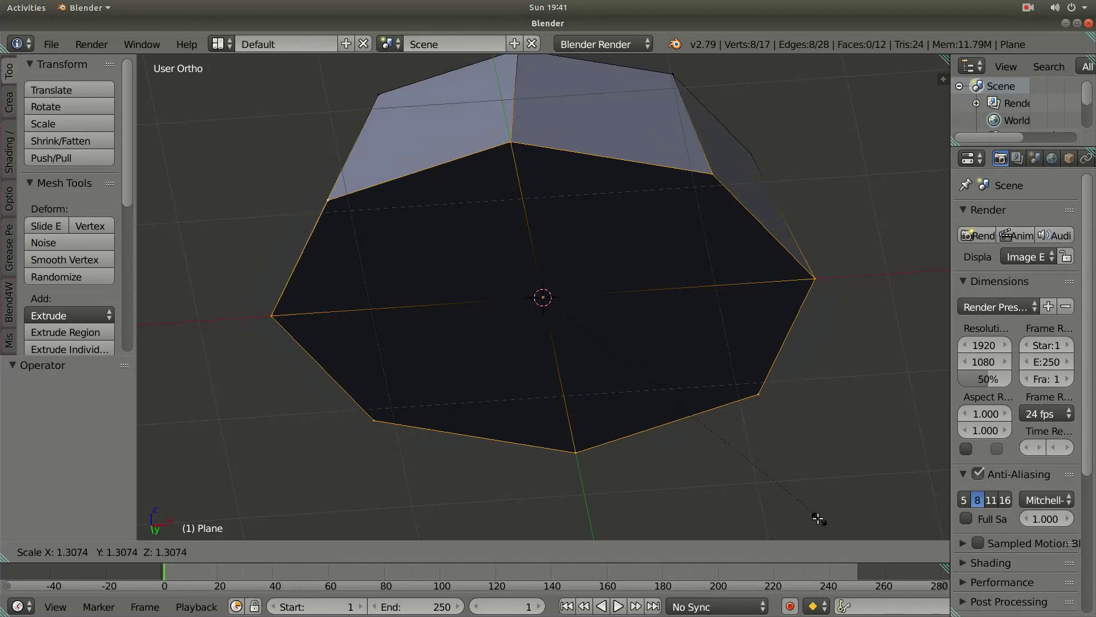
- Confirm the flared base, then extrude the top edge ring straight up into an upper tier
{"action": "left_click", "coordinate": [840, 529]}
{"action": "key", "text": "a"}
{"action": "middle_click_drag", "start_coordinate": [763, 394], "coordinate": [569, 201]}
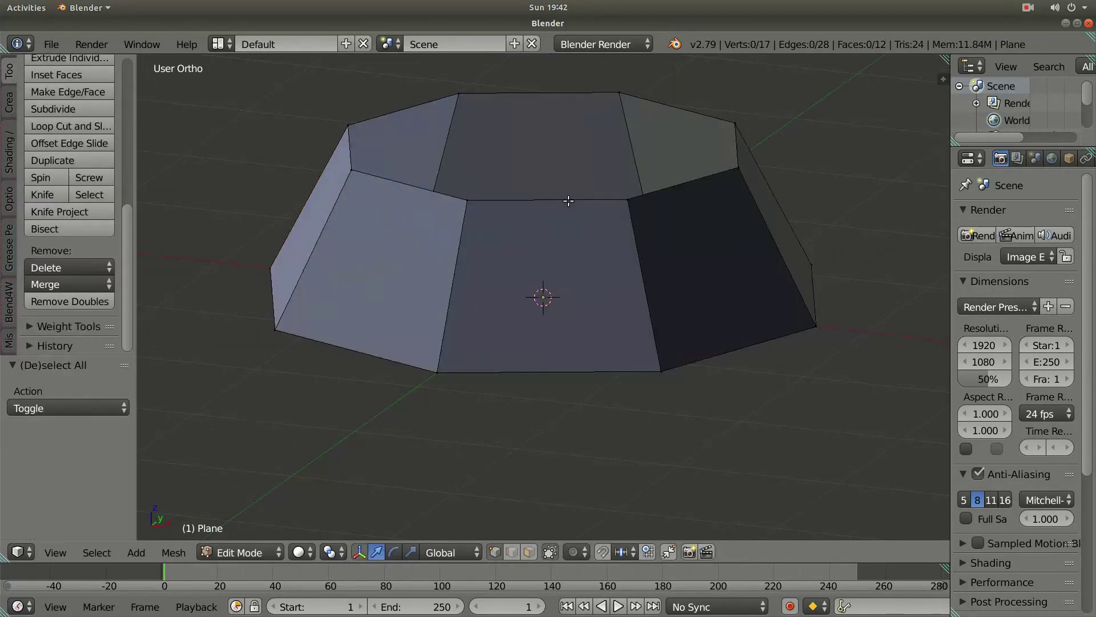
{"action": "right_click", "coordinate": [568, 201], "text": "alt"}
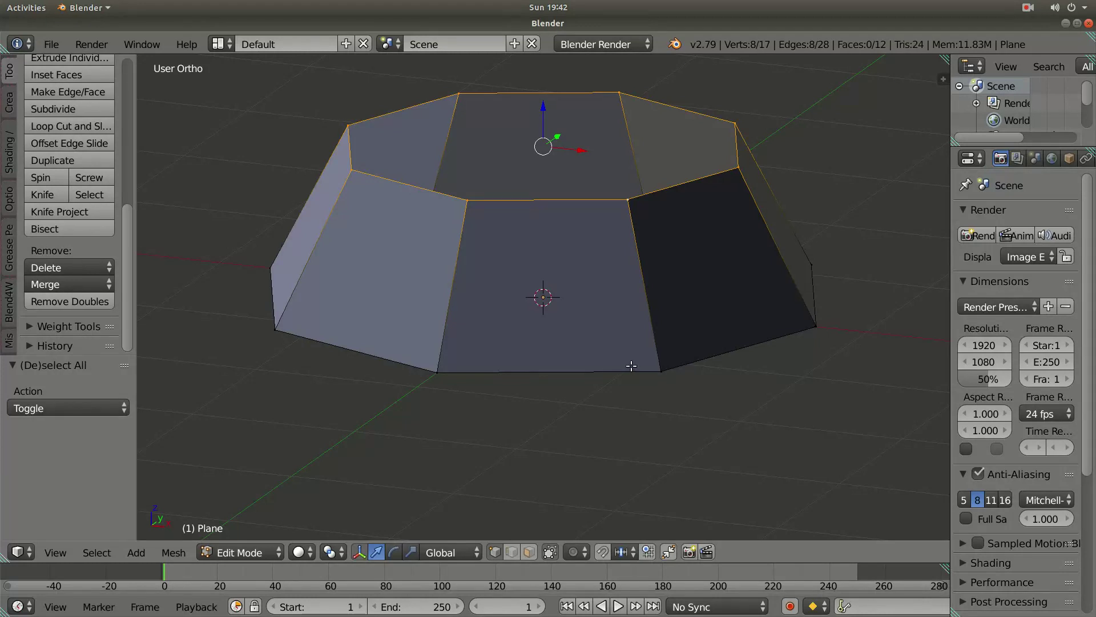
{"action": "key", "text": "e"}
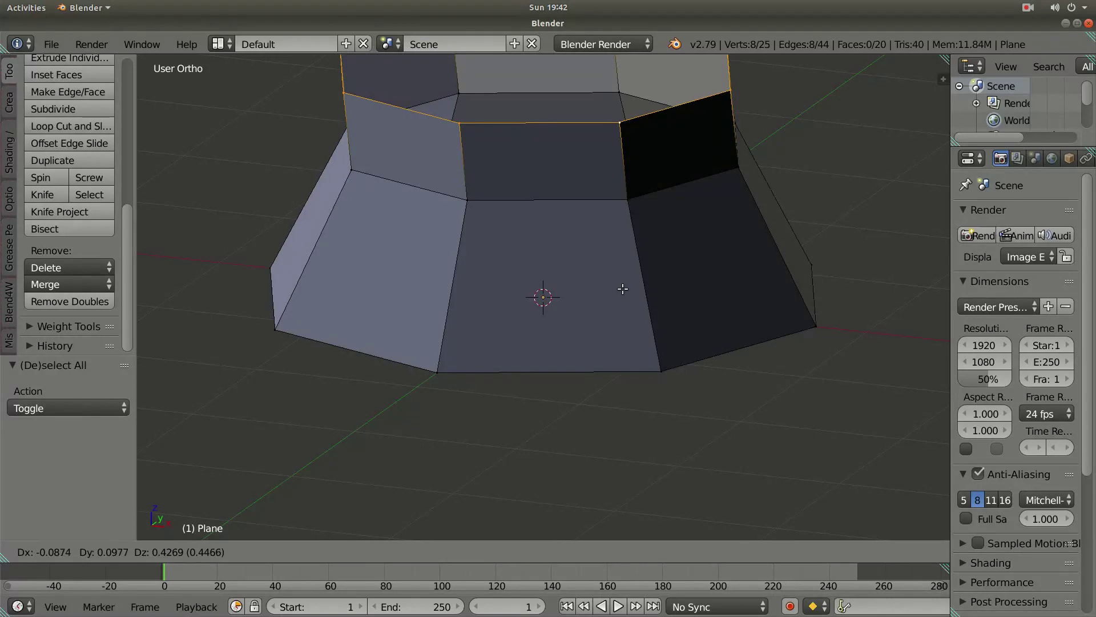
{"action": "key", "text": "z"}
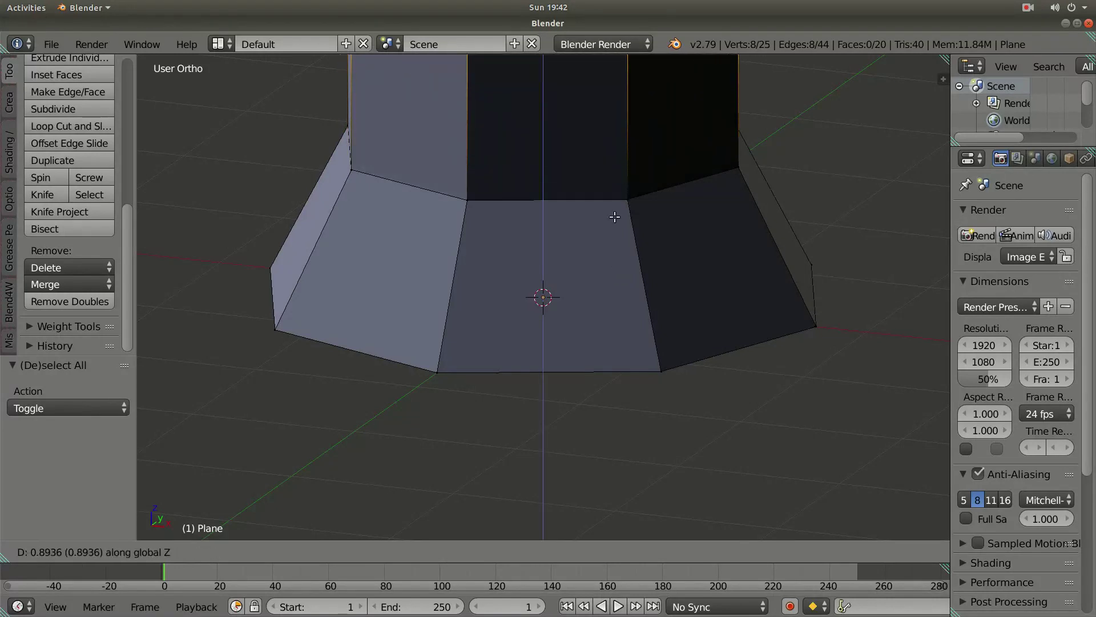
{"action": "left_click", "coordinate": [615, 219]}
{"action": "mouse_move", "coordinate": [672, 334]}
{"action": "middle_mouse_down"}
{"action": "mouse_move", "coordinate": [745, 314]}
{"action": "mouse_move", "coordinate": [548, 291]}
{"action": "mouse_move", "coordinate": [610, 382]}
{"action": "mouse_move", "coordinate": [566, 342]}
{"action": "mouse_move", "coordinate": [582, 445]}
{"action": "mouse_move", "coordinate": [574, 462]}
{"action": "mouse_move", "coordinate": [708, 422]}
{"action": "mouse_move", "coordinate": [565, 369]}
{"action": "mouse_move", "coordinate": [566, 445]}
{"action": "mouse_move", "coordinate": [719, 449]}
{"action": "middle_mouse_up"}
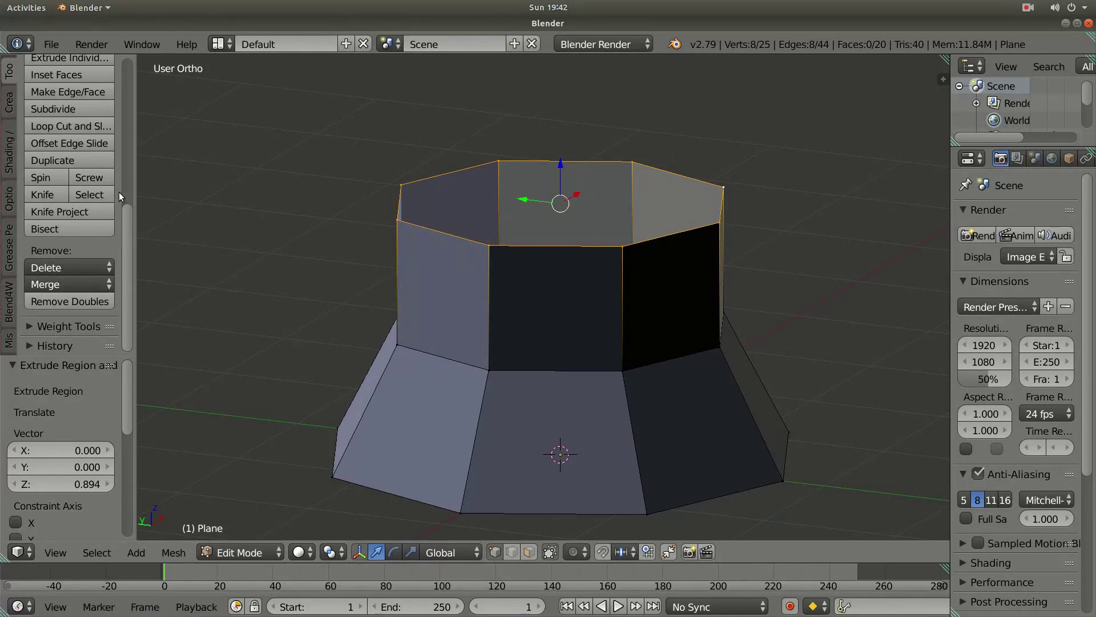
- Knife-cut a closed six-sided outline across the walls where the upper tier meets the base
{"action": "left_click", "coordinate": [39, 193]}
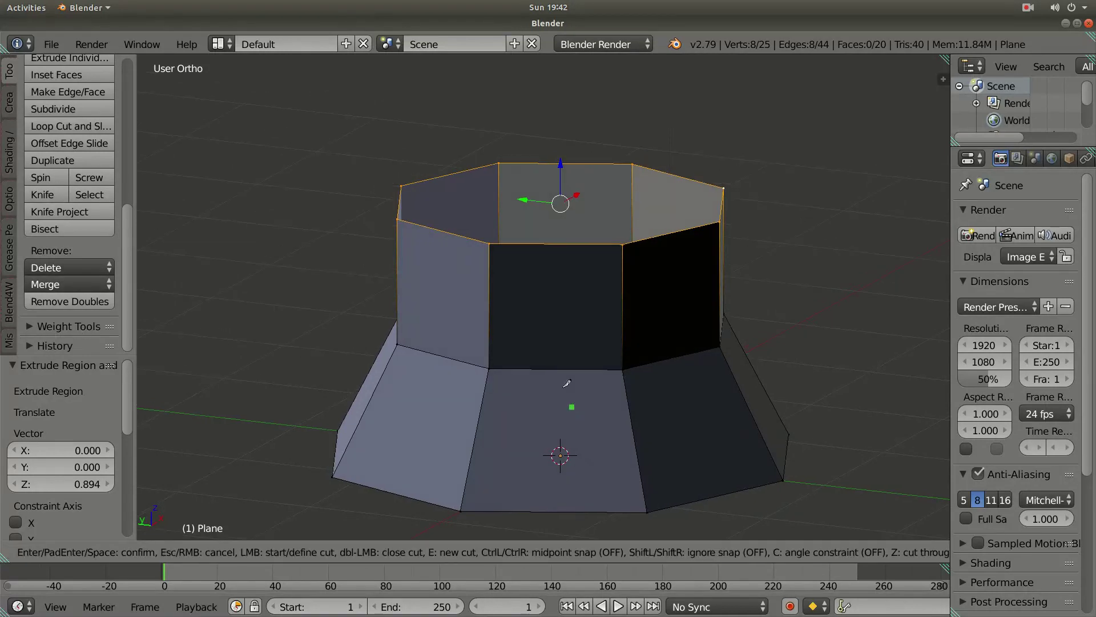
{"action": "mouse_move", "coordinate": [531, 393]}
{"action": "middle_mouse_down"}
{"action": "mouse_move", "coordinate": [548, 342]}
{"action": "mouse_move", "coordinate": [561, 396]}
{"action": "middle_mouse_up"}
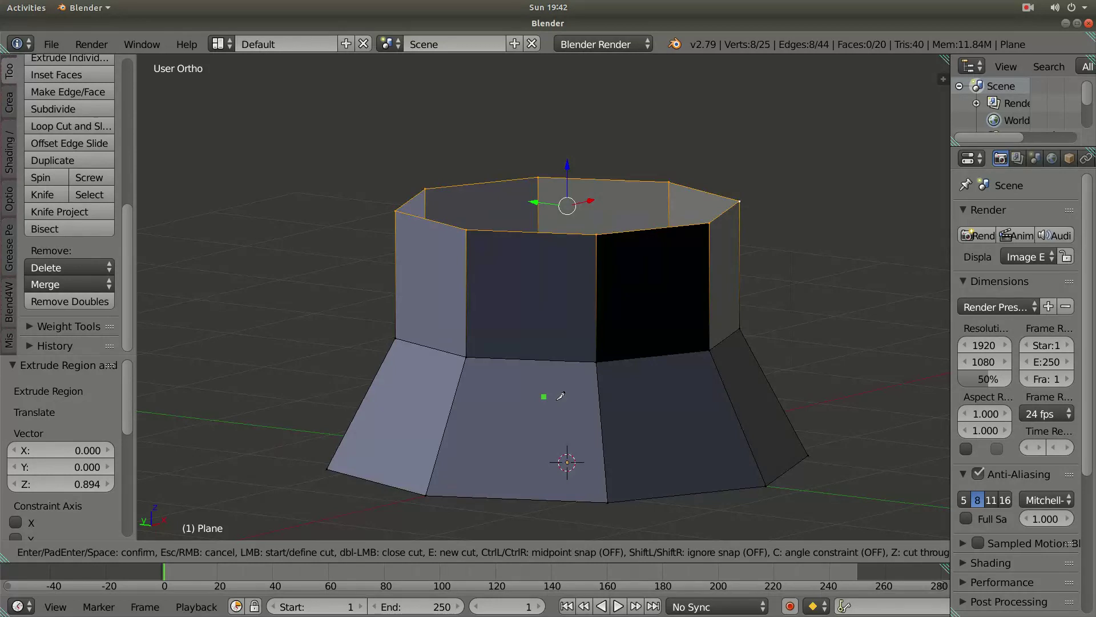
{"action": "left_click", "coordinate": [557, 355]}
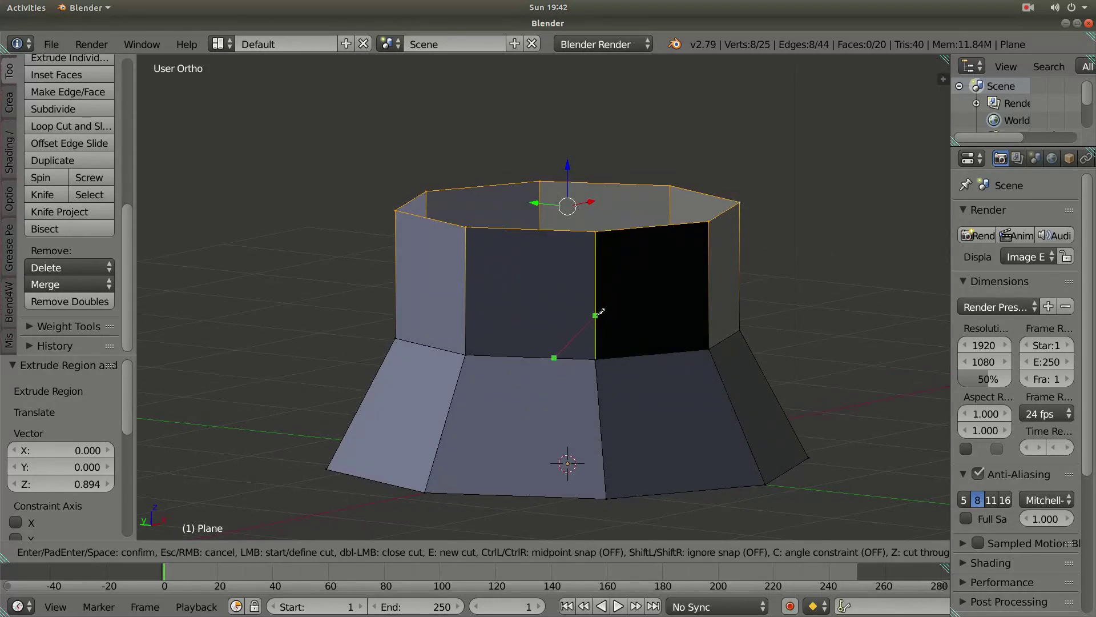
{"action": "left_click", "coordinate": [610, 315]}
{"action": "left_click", "coordinate": [648, 324]}
{"action": "left_click", "coordinate": [671, 353]}
{"action": "left_click", "coordinate": [676, 401]}
{"action": "left_click", "coordinate": [604, 426]}
{"action": "left_click", "coordinate": [554, 396]}
{"action": "left_click", "coordinate": [570, 362]}
{"action": "key", "text": "Return"}
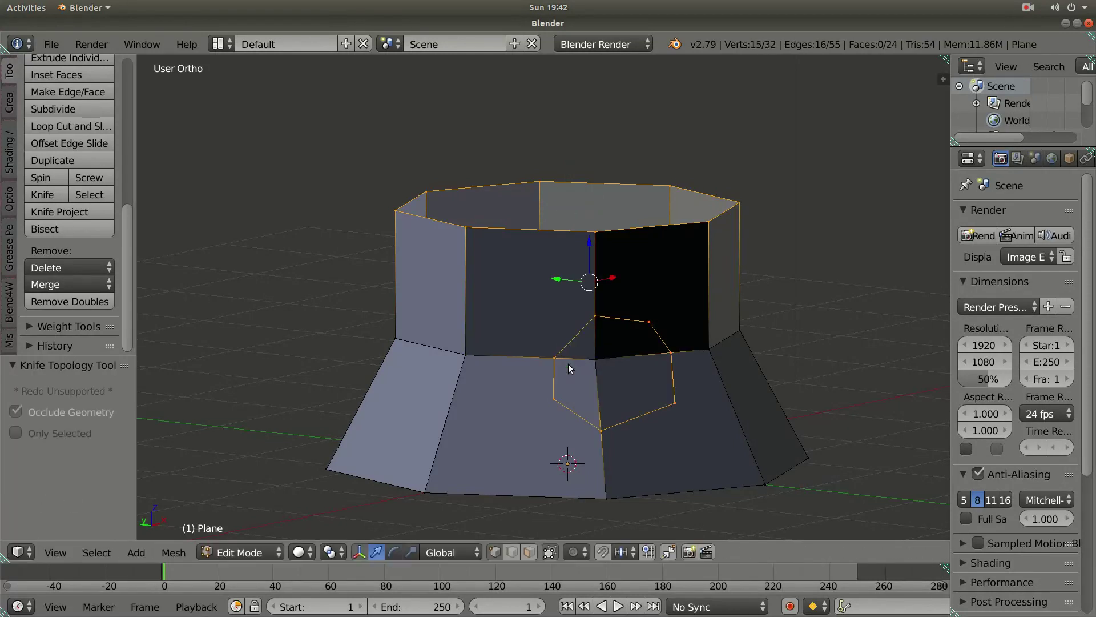
{"action": "mouse_move", "coordinate": [568, 367]}
{"action": "middle_mouse_down"}
{"action": "mouse_move", "coordinate": [651, 392]}
{"action": "mouse_move", "coordinate": [654, 360]}
{"action": "middle_mouse_up"}
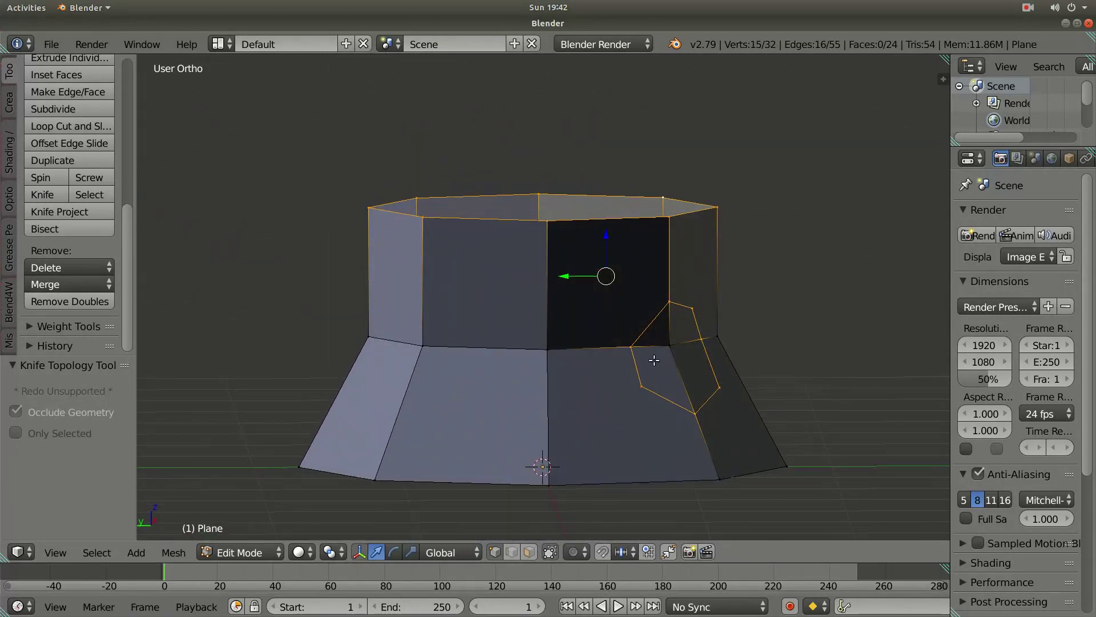
- Delete the vertex inside the knife outline, opening a six-sided hole
{"action": "right_click", "coordinate": [664, 332]}
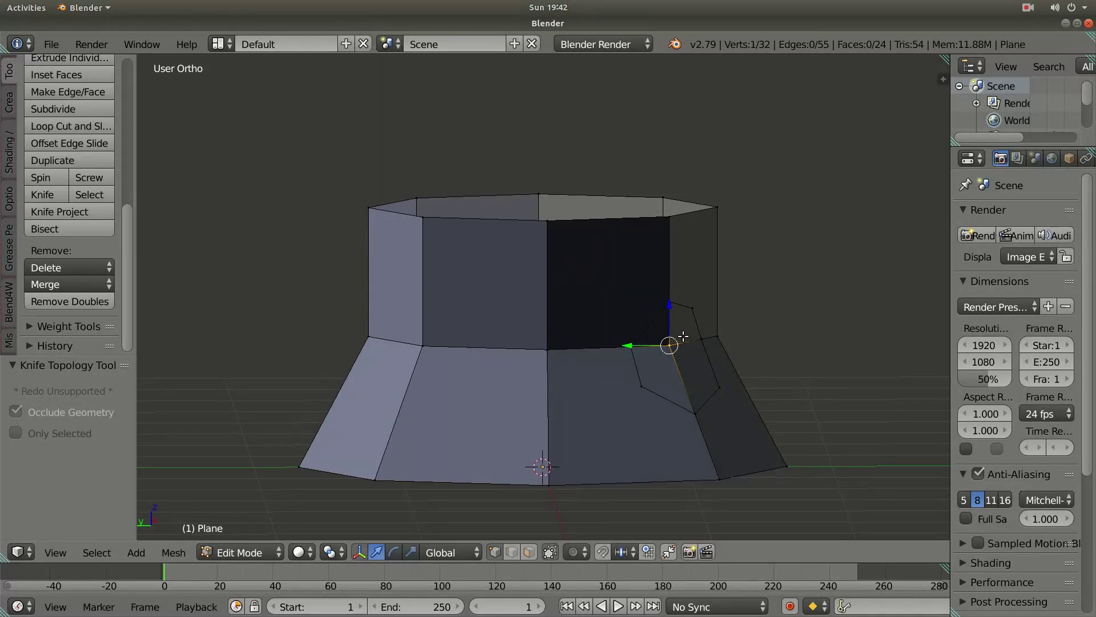
{"action": "middle_click_drag", "start_coordinate": [683, 337], "coordinate": [678, 368]}
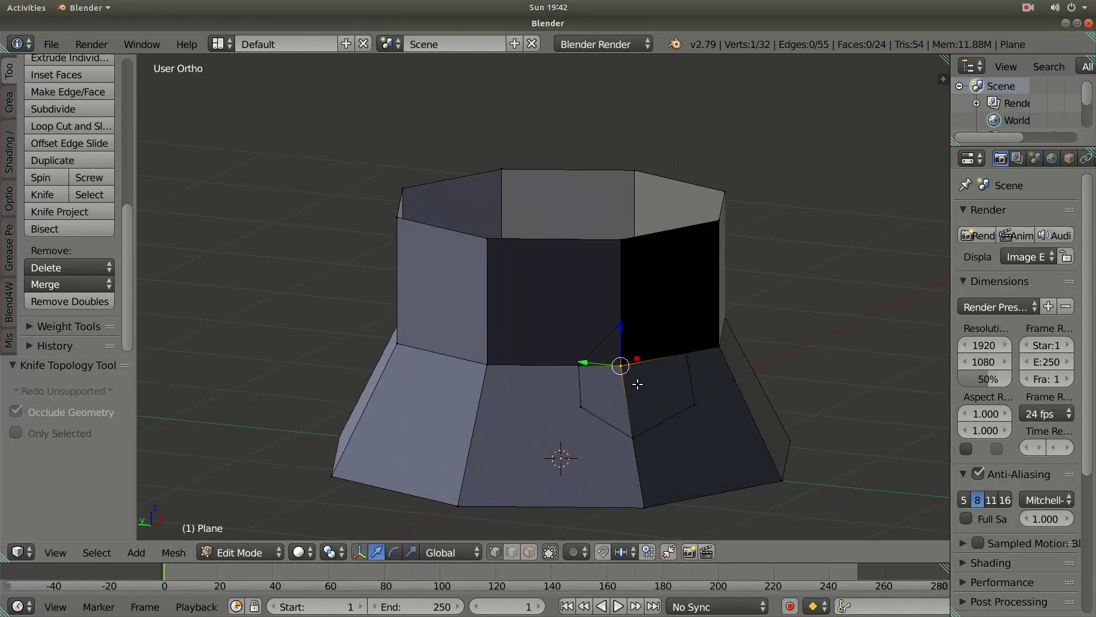
{"action": "key", "text": "x"}
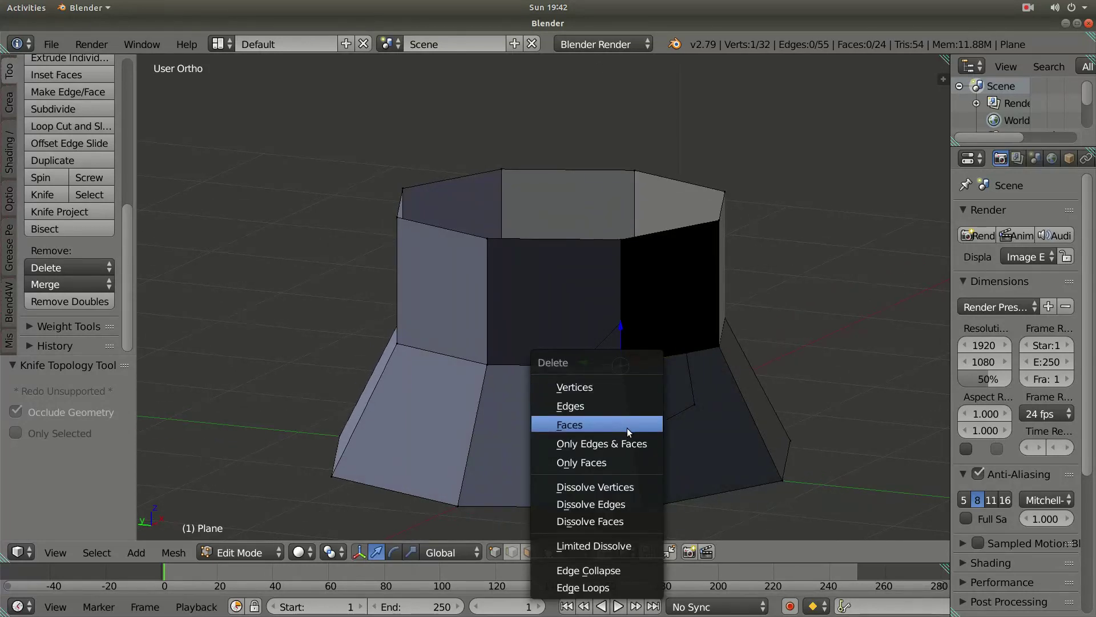
{"action": "left_click", "coordinate": [610, 388]}
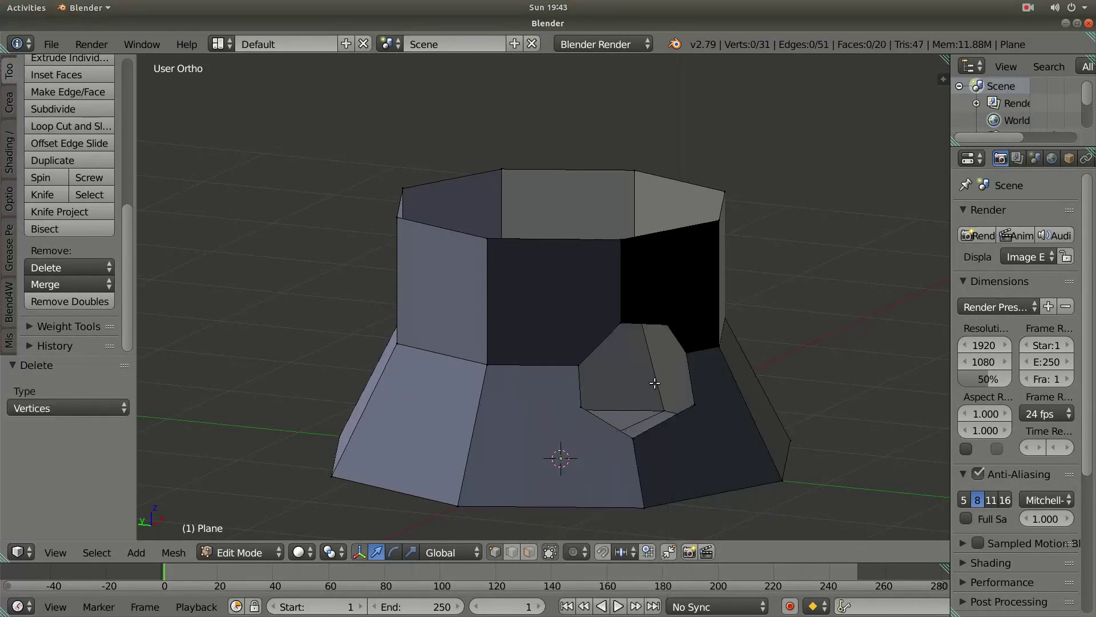
{"action": "middle_click_drag", "start_coordinate": [654, 383], "coordinate": [596, 348]}
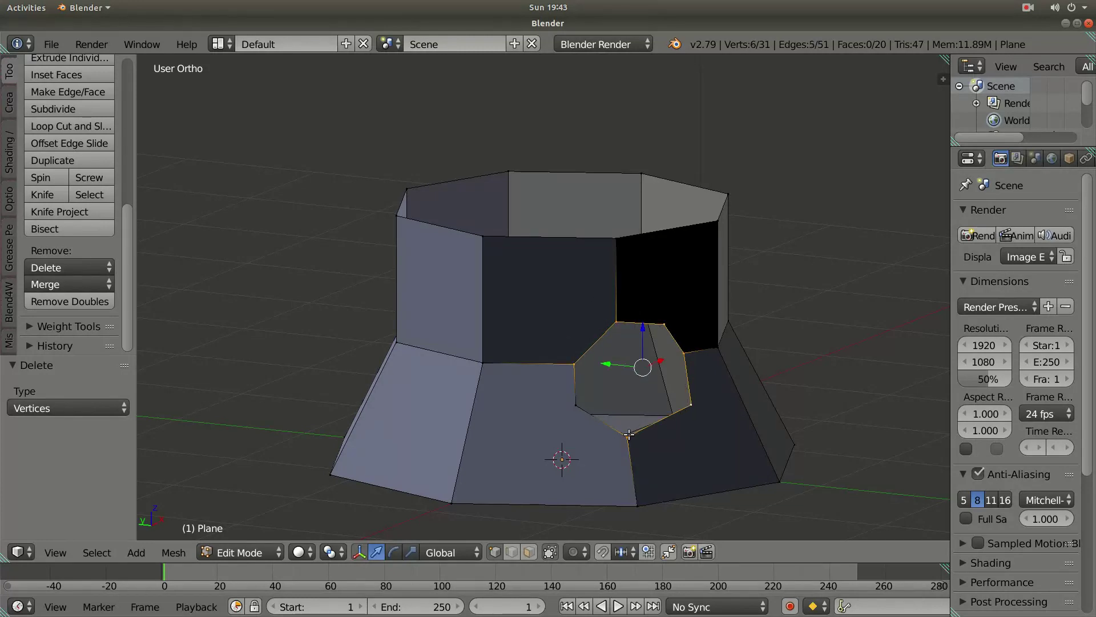
- Apply To Sphere at factor 1 to the six-sided hole rim to round it
{"action": "mouse_move", "coordinate": [641, 435]}
{"action": "middle_mouse_down"}
{"action": "mouse_move", "coordinate": [702, 403]}
{"action": "mouse_move", "coordinate": [736, 359]}
{"action": "mouse_move", "coordinate": [600, 283]}
{"action": "mouse_move", "coordinate": [592, 318]}
{"action": "mouse_move", "coordinate": [519, 338]}
{"action": "middle_mouse_up"}
{"action": "key", "text": "z"}
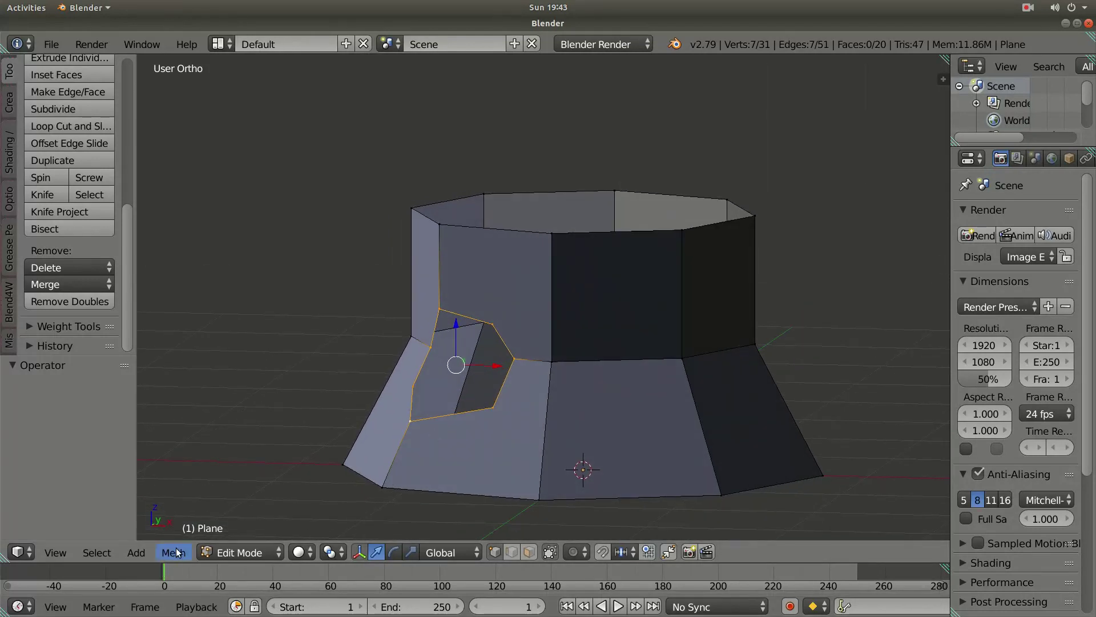
{"action": "left_click", "coordinate": [176, 550]}
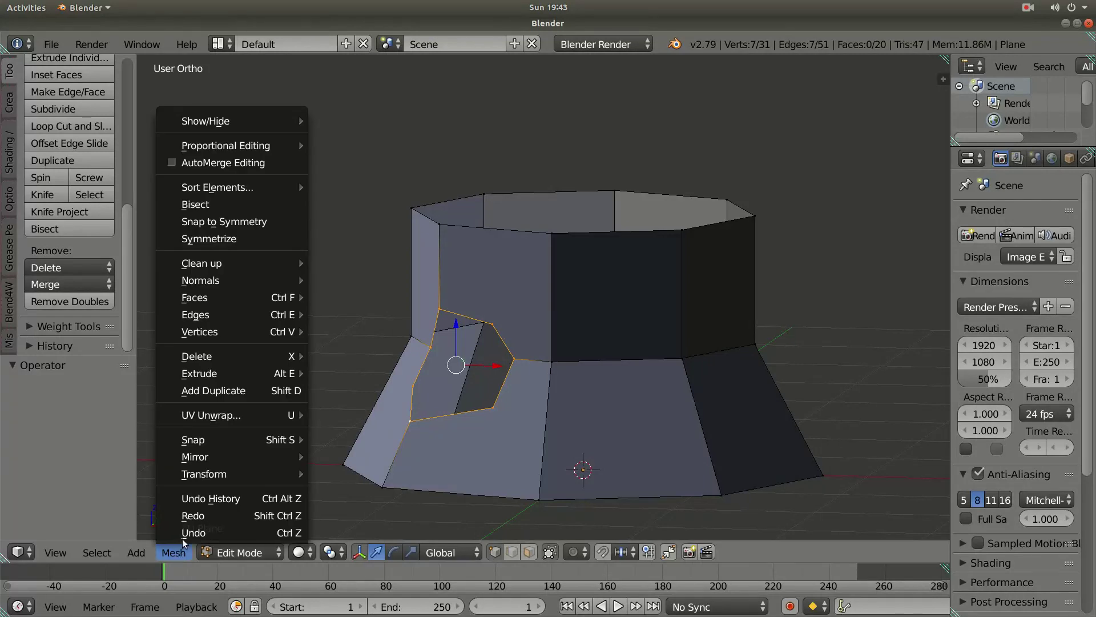
{"action": "mouse_move", "coordinate": [204, 473]}
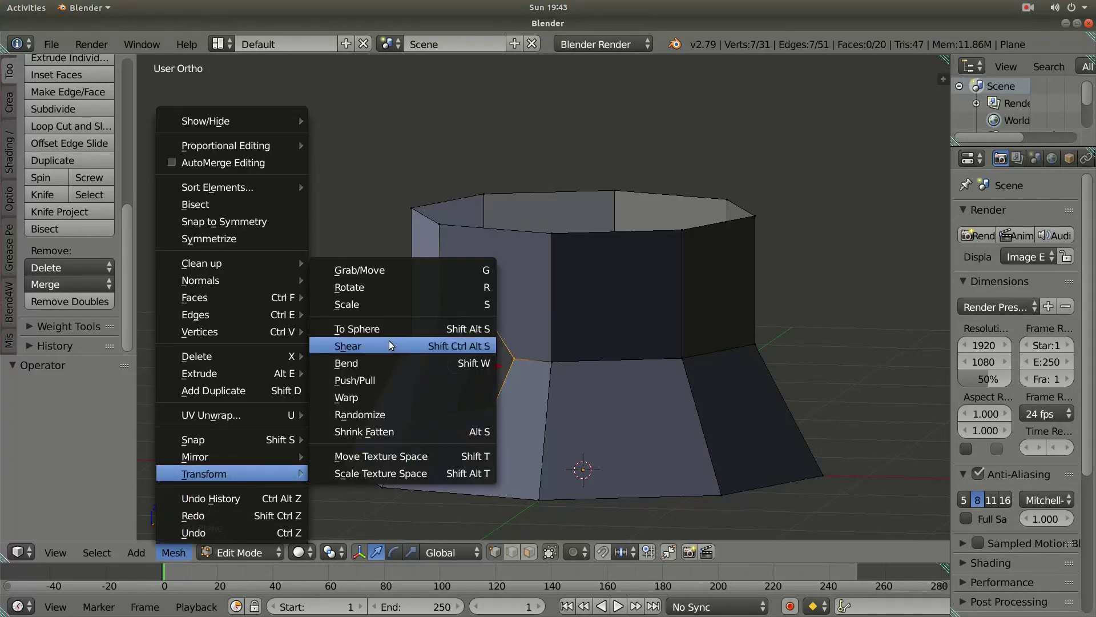
{"action": "left_click", "coordinate": [385, 333]}
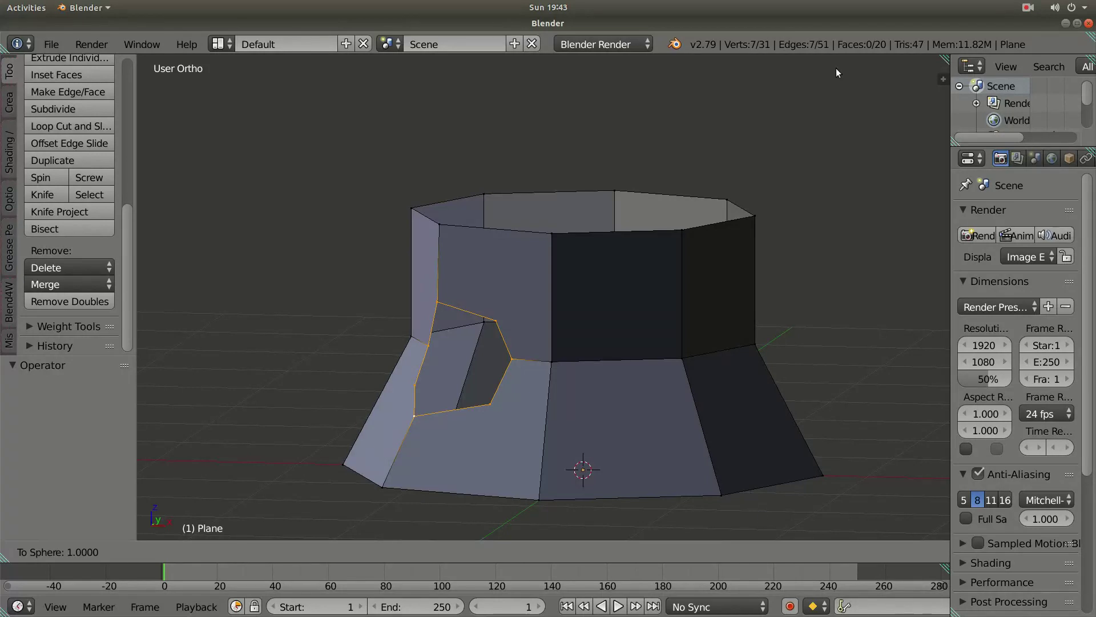
{"action": "left_click", "coordinate": [900, 274]}
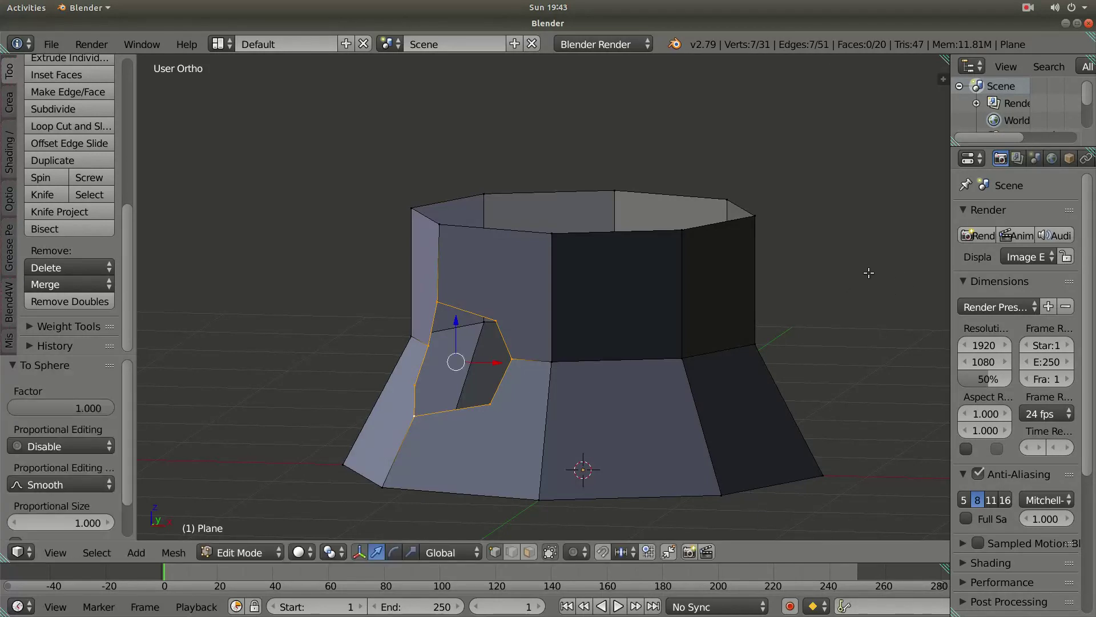
{"action": "mouse_move", "coordinate": [745, 408]}
{"action": "middle_mouse_down"}
{"action": "mouse_move", "coordinate": [737, 411]}
{"action": "mouse_move", "coordinate": [765, 398]}
{"action": "mouse_move", "coordinate": [708, 408]}
{"action": "middle_mouse_up"}
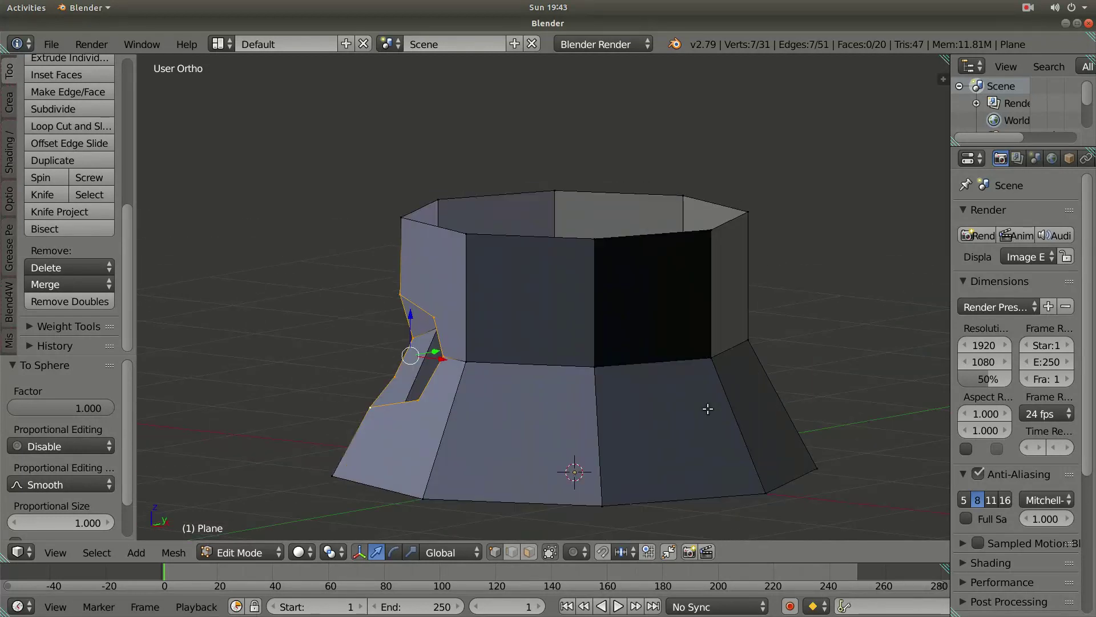
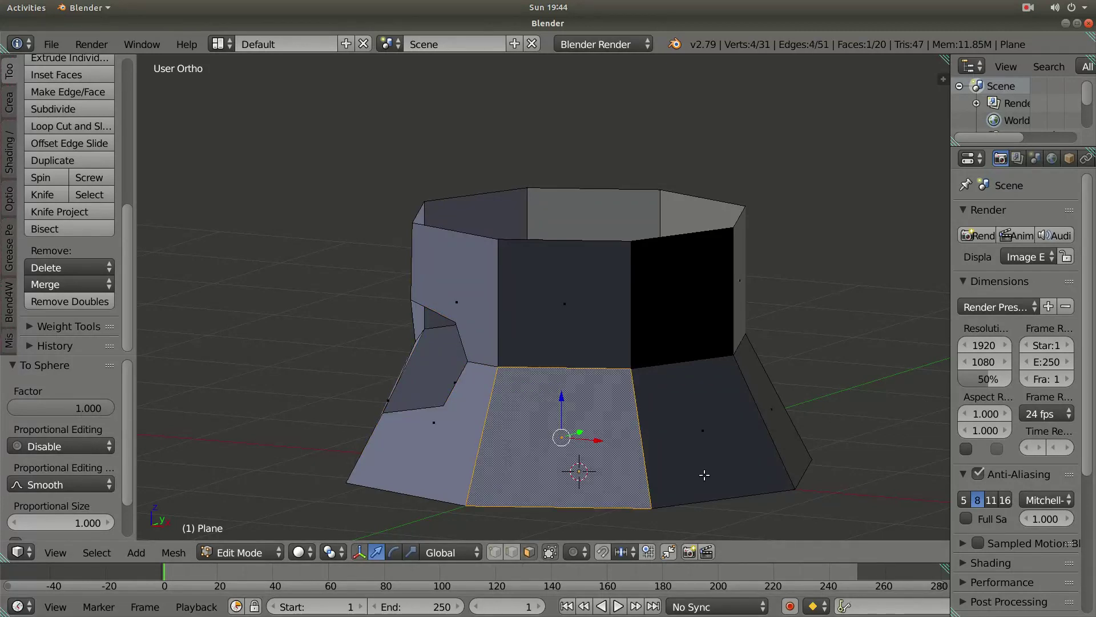
- Subdivide the front lower base face into four and select its centre vertex
{"action": "mouse_move", "coordinate": [704, 476]}
{"action": "middle_mouse_down"}
{"action": "mouse_move", "coordinate": [745, 480]}
{"action": "mouse_move", "coordinate": [699, 455]}
{"action": "mouse_move", "coordinate": [533, 465]}
{"action": "middle_mouse_up"}
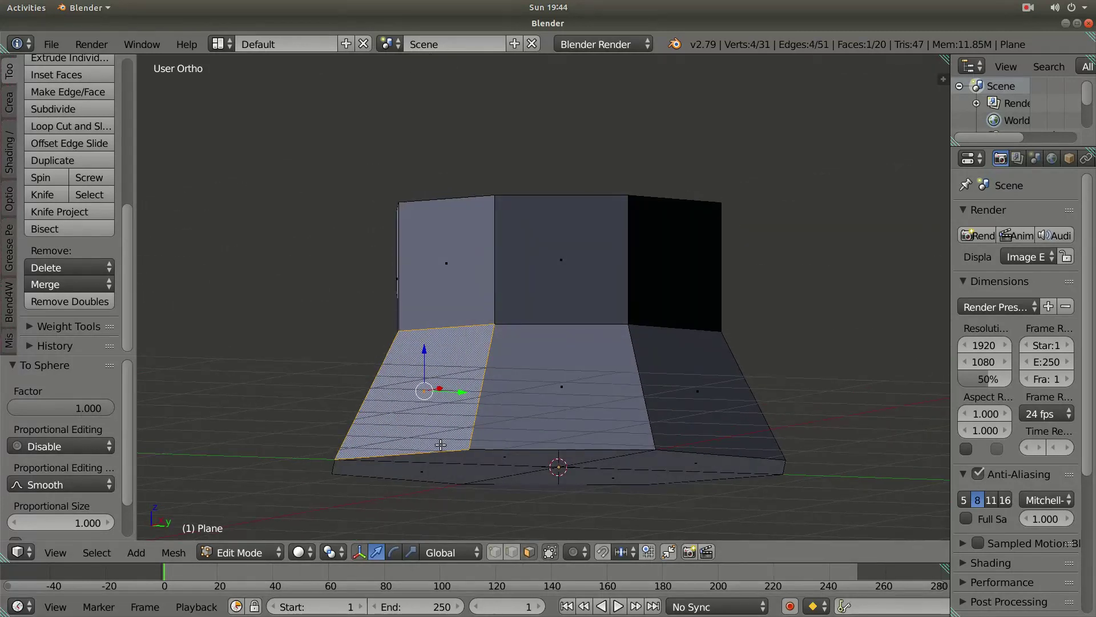
{"action": "key", "text": "w"}
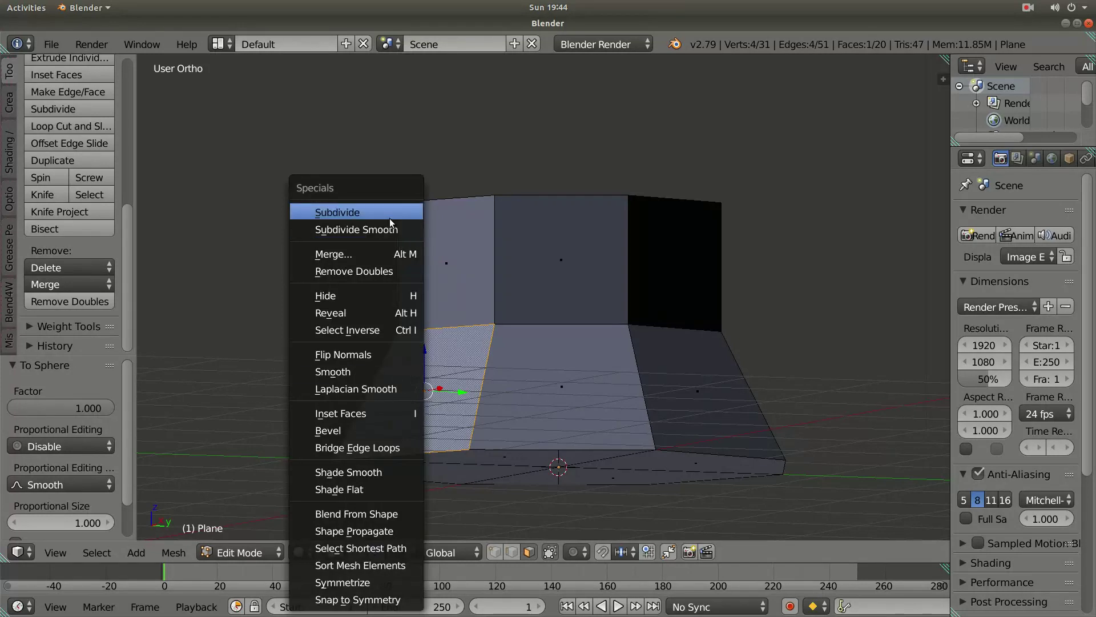
{"action": "left_click", "coordinate": [402, 230]}
{"action": "middle_click_drag", "start_coordinate": [540, 394], "coordinate": [583, 415]}
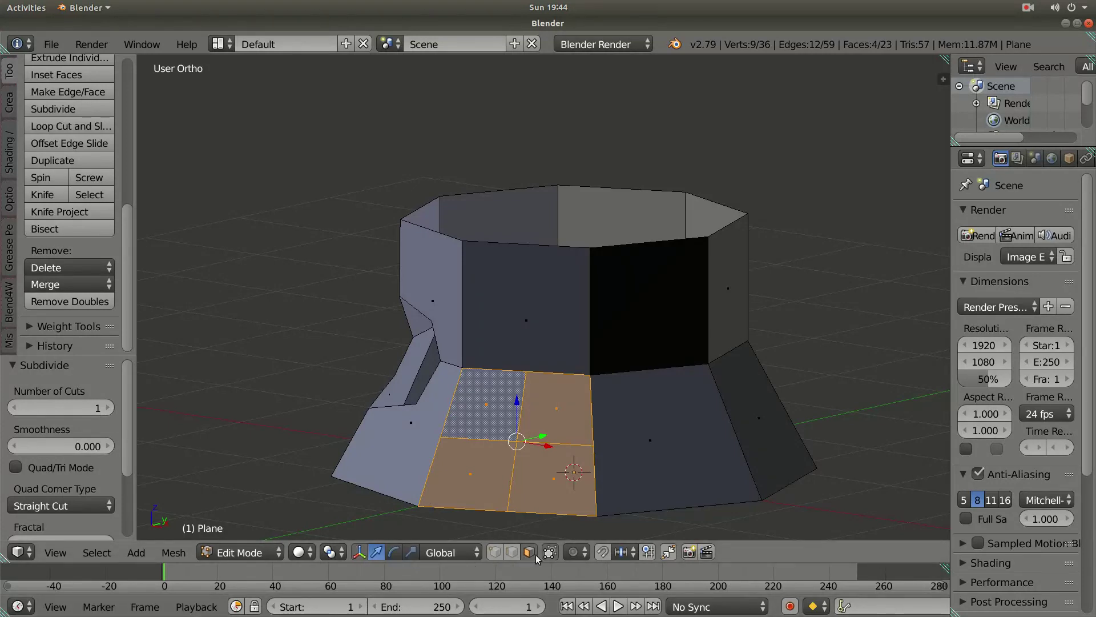
{"action": "left_click", "coordinate": [513, 552]}
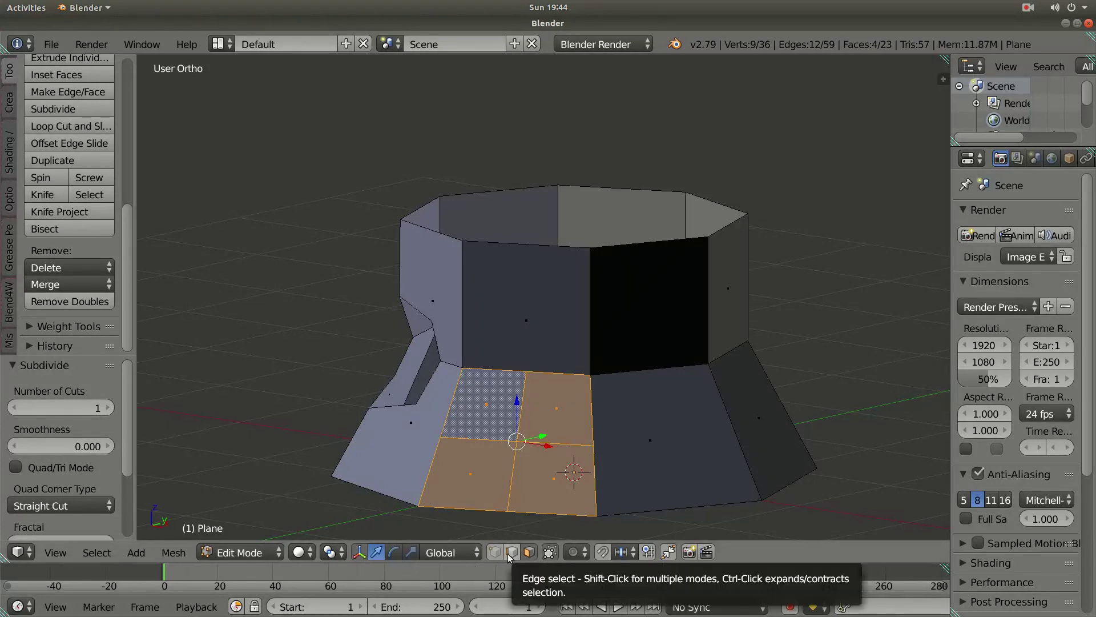
{"action": "right_click", "coordinate": [520, 442]}
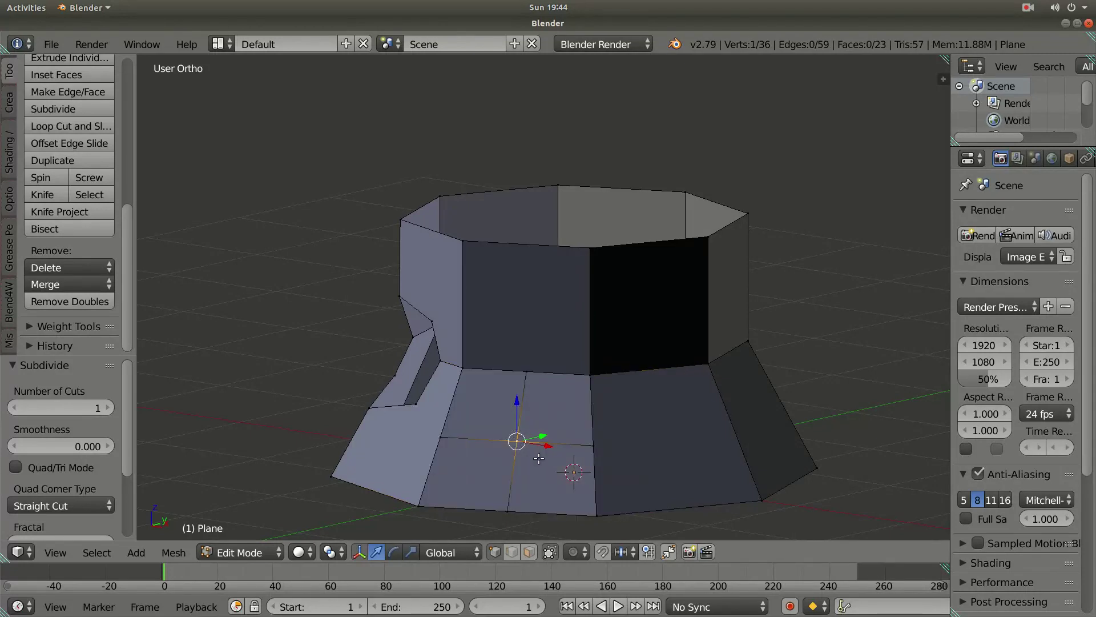
- Delete the centre vertex to open a hole and select the surrounding rim vertices
{"action": "key", "text": "x"}
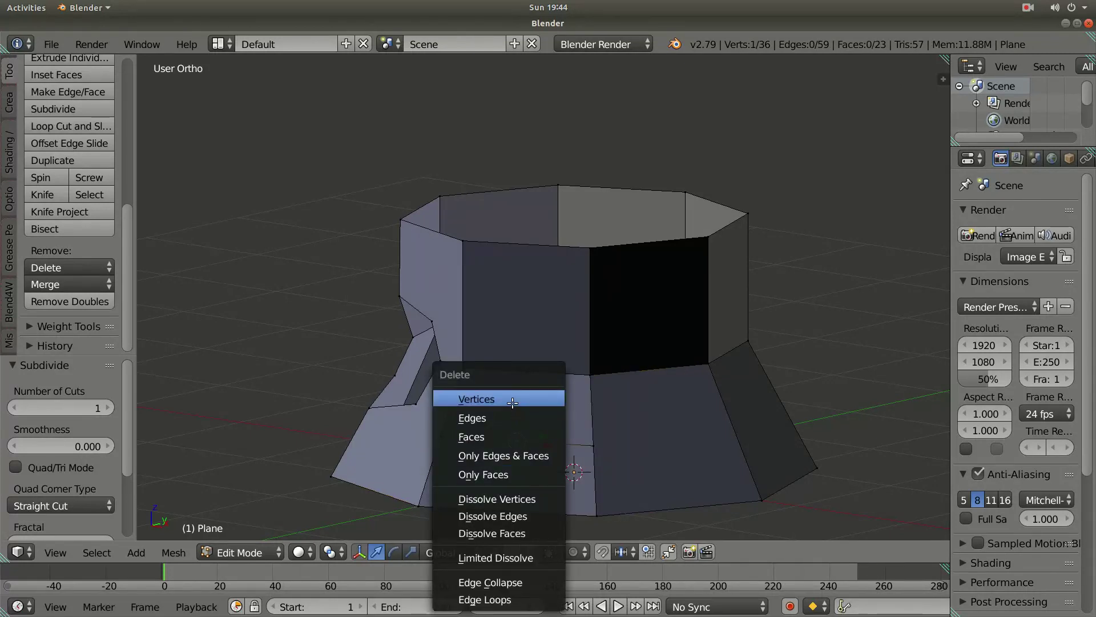
{"action": "left_click", "coordinate": [512, 402]}
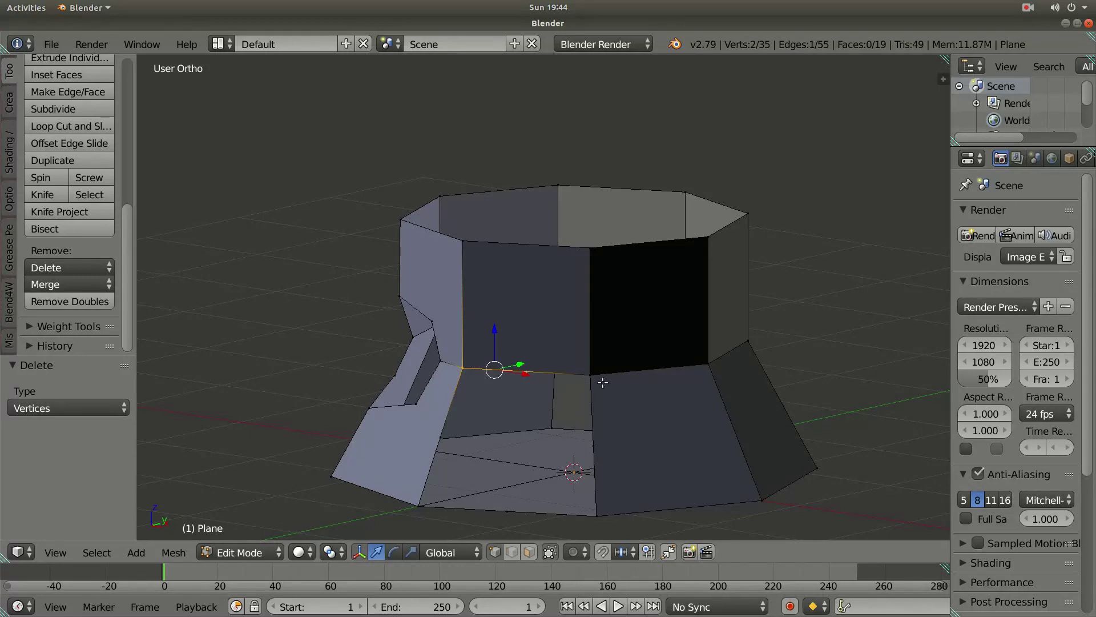
{"action": "right_click", "coordinate": [583, 378], "text": "shift"}
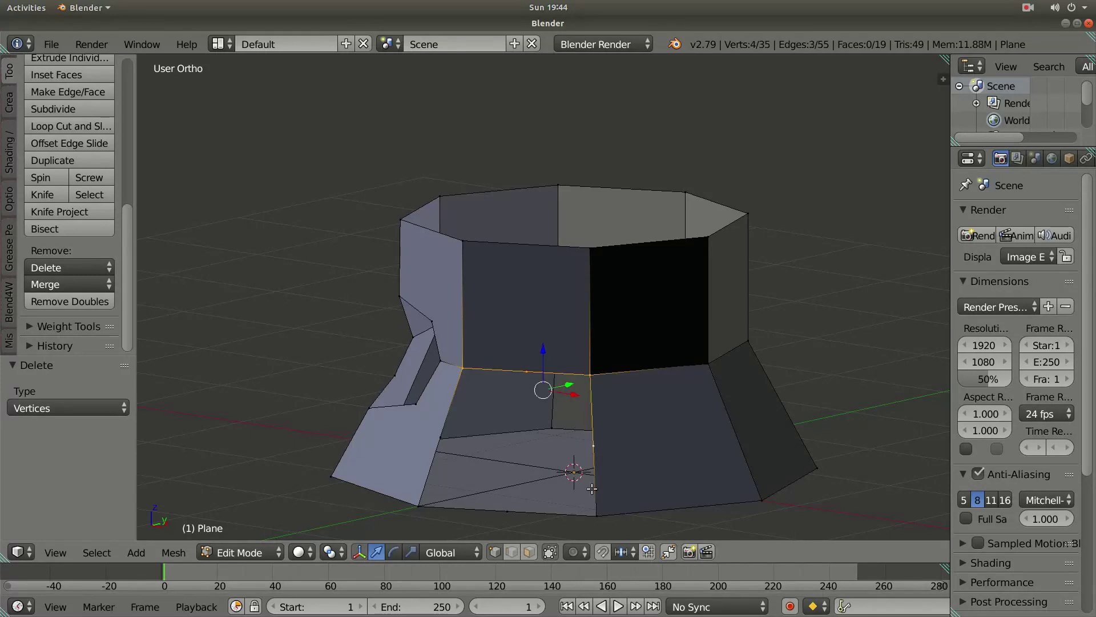
{"action": "right_click", "coordinate": [593, 519], "text": "shift"}
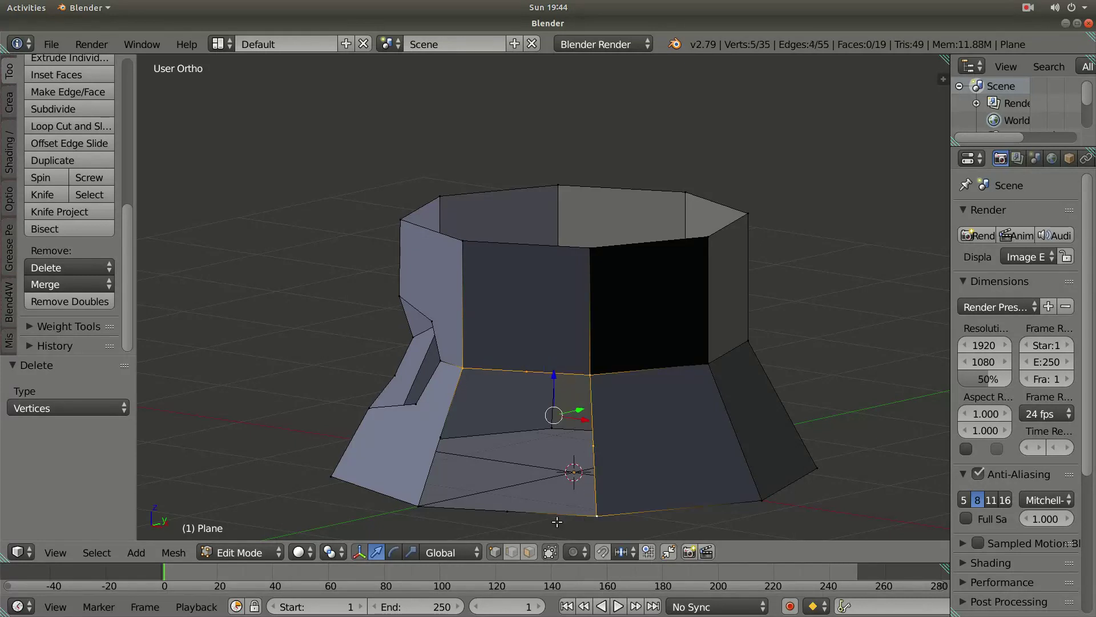
{"action": "right_click", "coordinate": [510, 517], "text": "shift"}
{"action": "right_click", "coordinate": [421, 504], "text": "shift"}
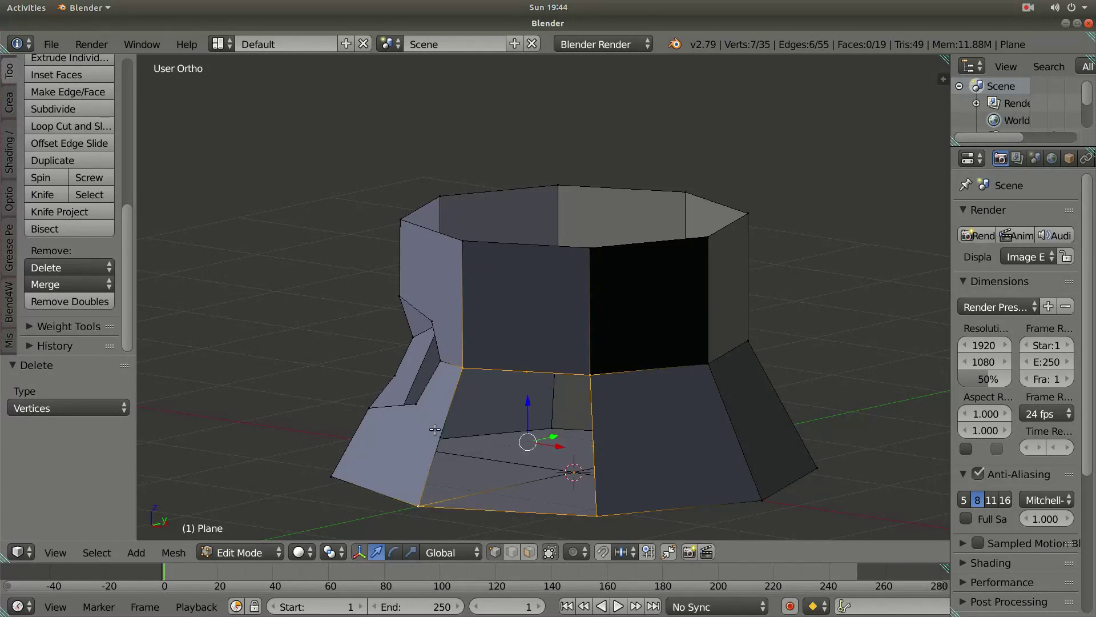
- Round the selected rim into a circle with To Sphere at 1
{"action": "left_click", "coordinate": [175, 552]}
{"action": "mouse_move", "coordinate": [204, 474]}
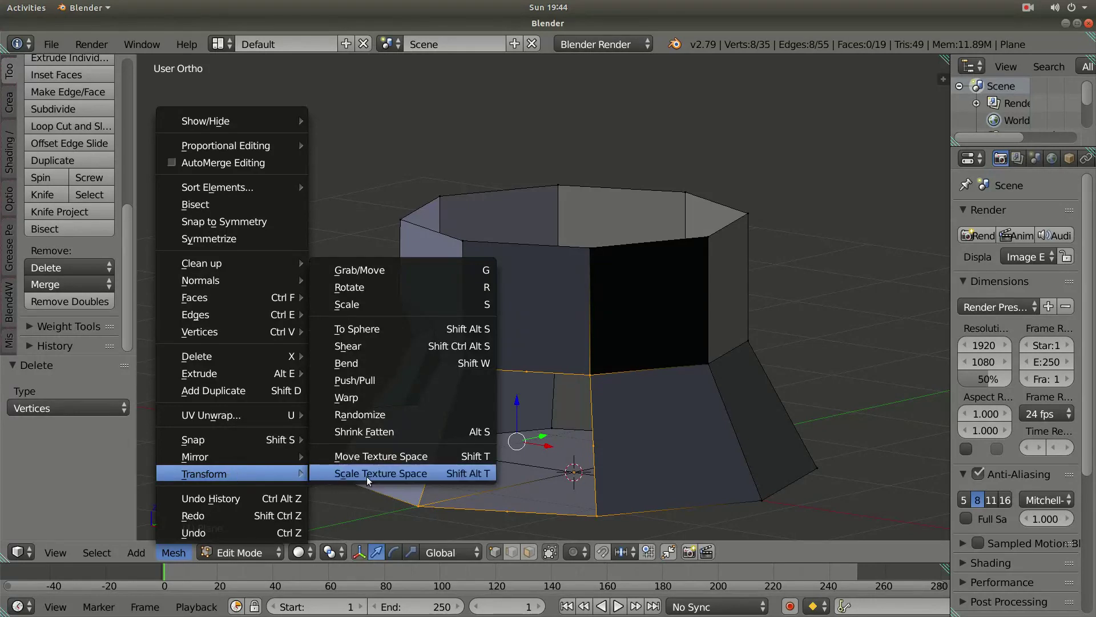
{"action": "left_click", "coordinate": [389, 333]}
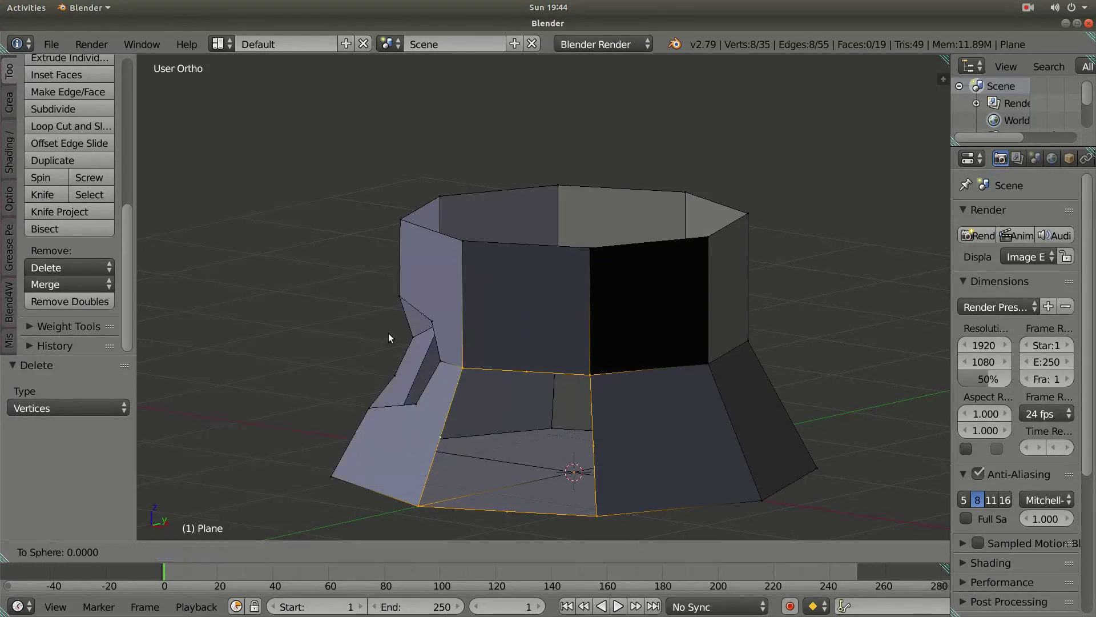
{"action": "left_click", "coordinate": [873, 498]}
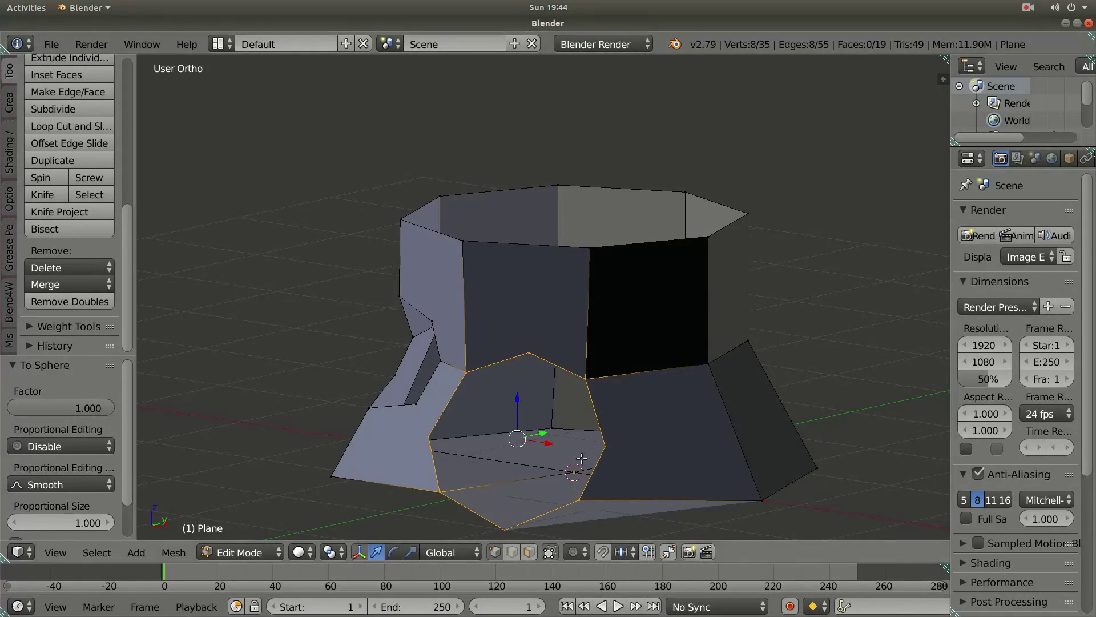
{"action": "mouse_move", "coordinate": [565, 492]}
{"action": "middle_mouse_down"}
{"action": "mouse_move", "coordinate": [591, 236]}
{"action": "mouse_move", "coordinate": [715, 310]}
{"action": "mouse_move", "coordinate": [678, 332]}
{"action": "mouse_move", "coordinate": [633, 331]}
{"action": "middle_mouse_up"}
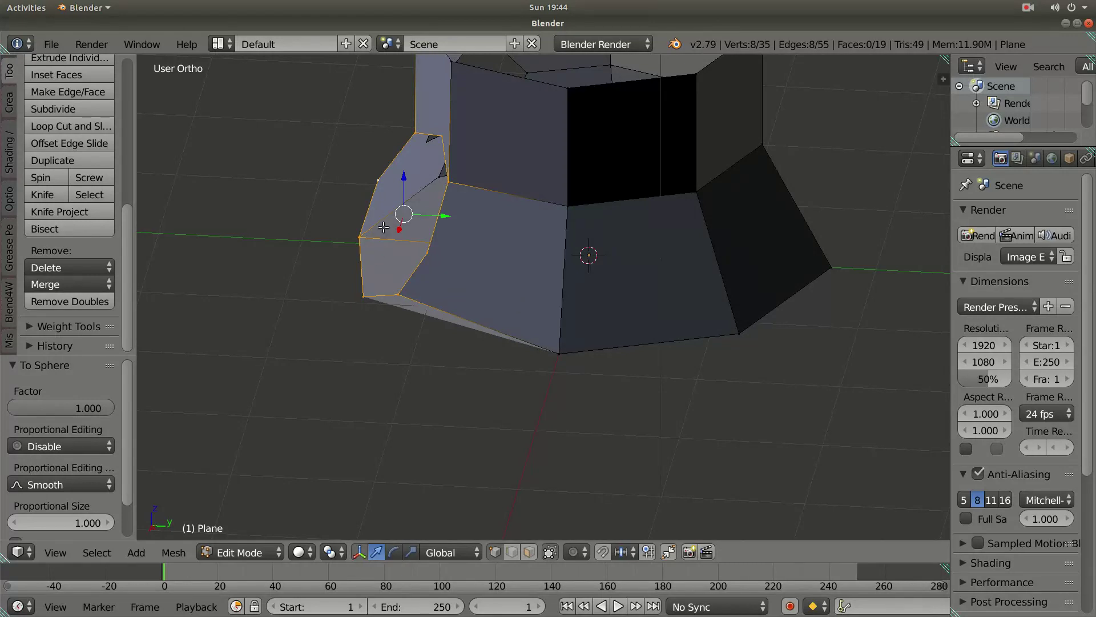
- Extrude the circular opening into a first root segment and shrink its end face
{"action": "key", "text": "e"}
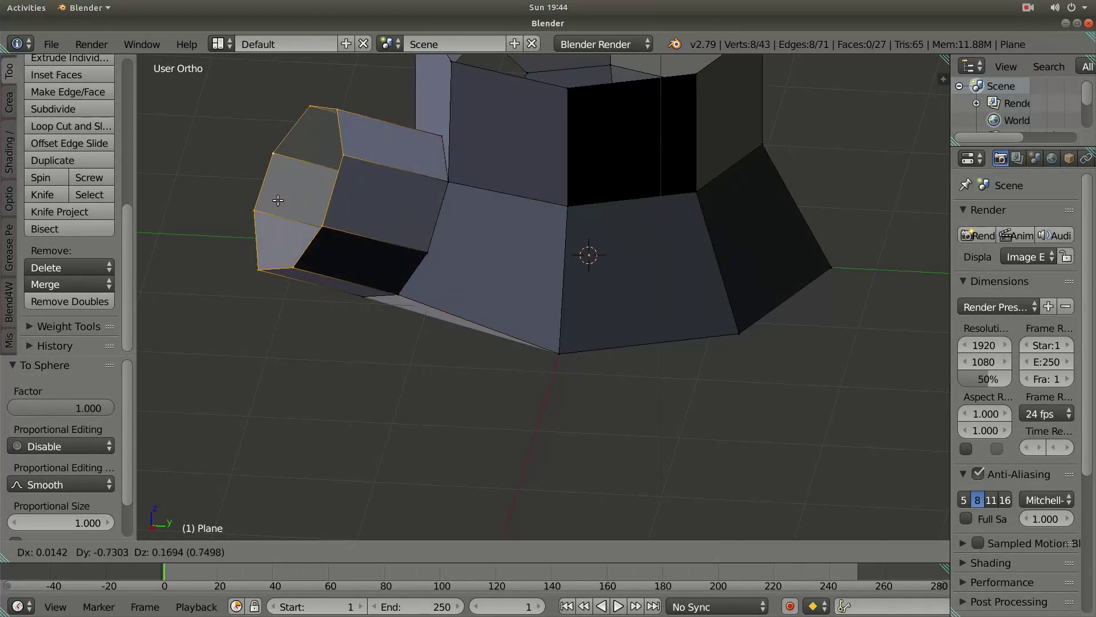
{"action": "left_click", "coordinate": [277, 201]}
{"action": "key", "text": "s"}
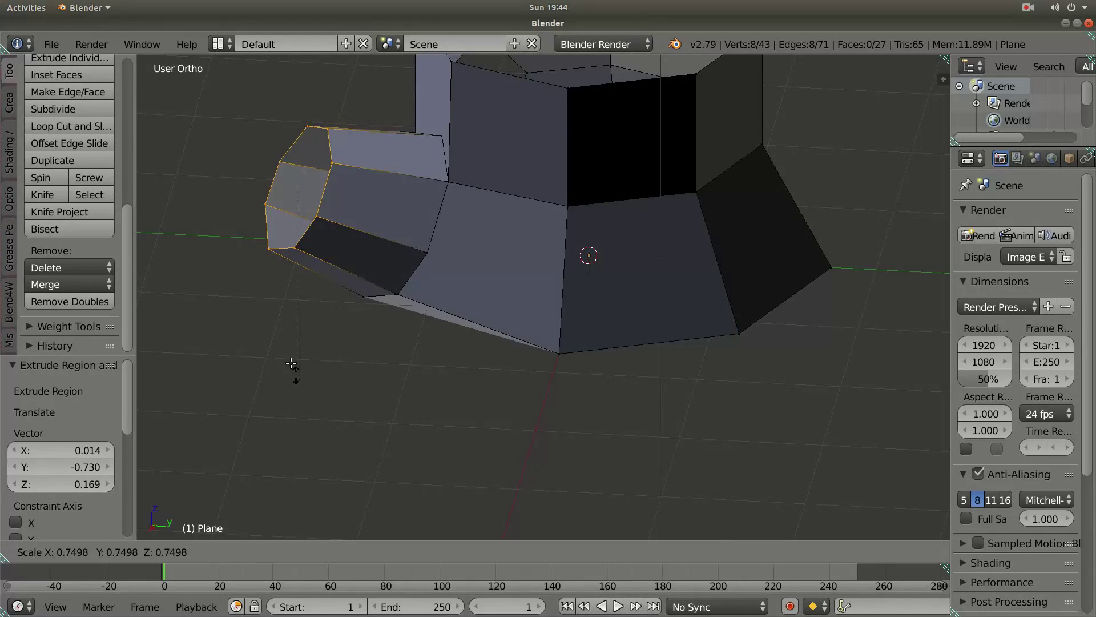
{"action": "left_click", "coordinate": [291, 364]}
{"action": "mouse_move", "coordinate": [307, 306]}
{"action": "middle_mouse_down"}
{"action": "mouse_move", "coordinate": [312, 338]}
{"action": "mouse_move", "coordinate": [243, 323]}
{"action": "middle_mouse_up"}
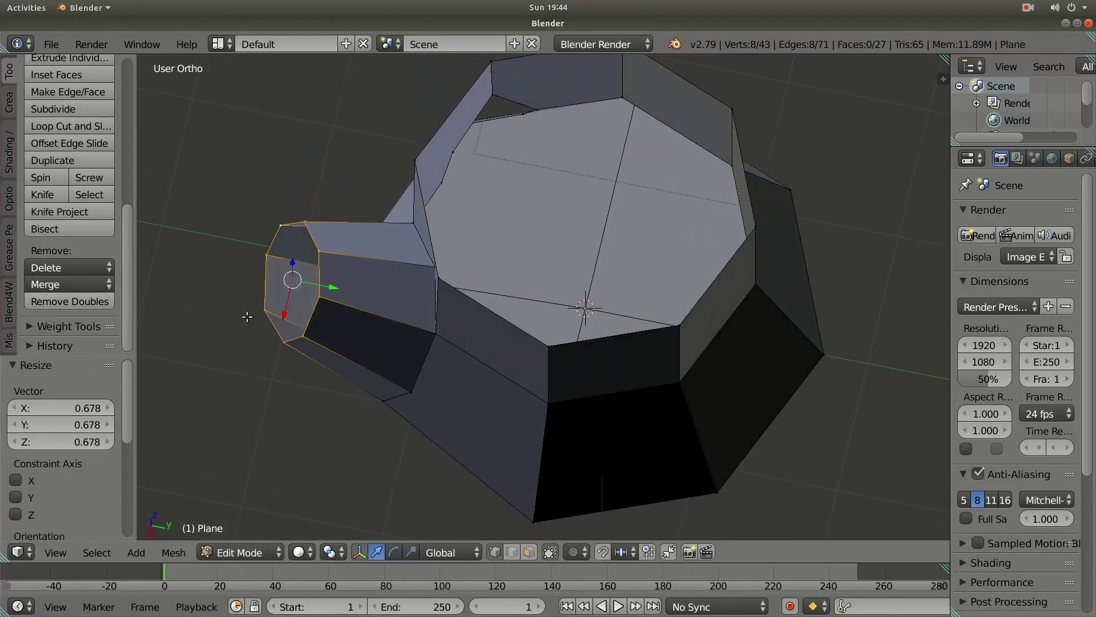
- Extrude a second root segment, flatten its end along Y, and shrink it to a narrow tip
{"action": "key", "text": "e"}
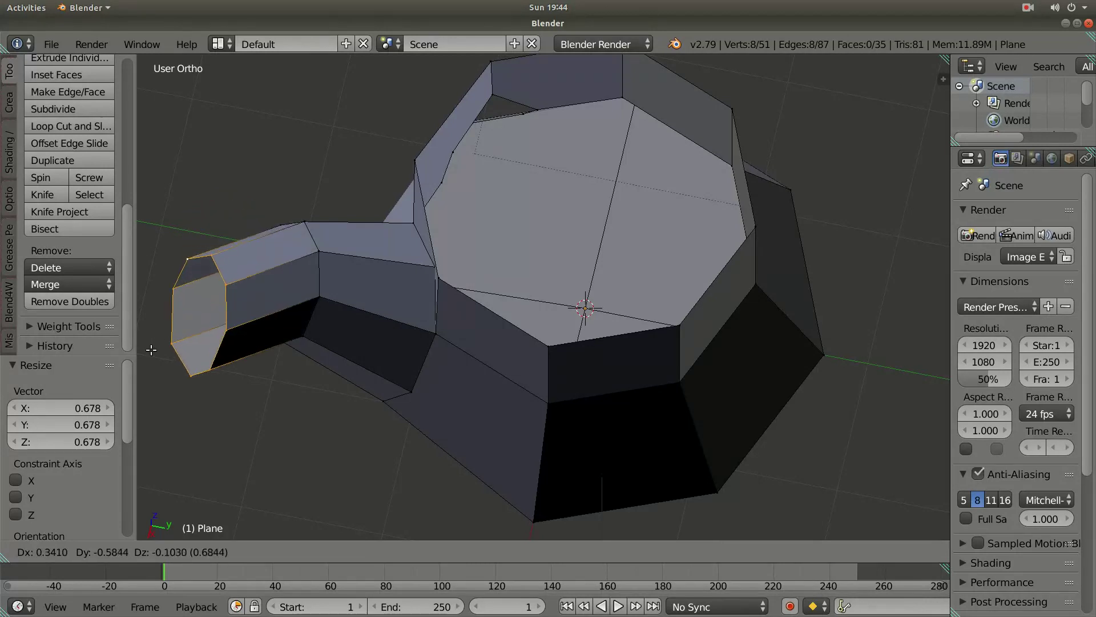
{"action": "left_click", "coordinate": [938, 337]}
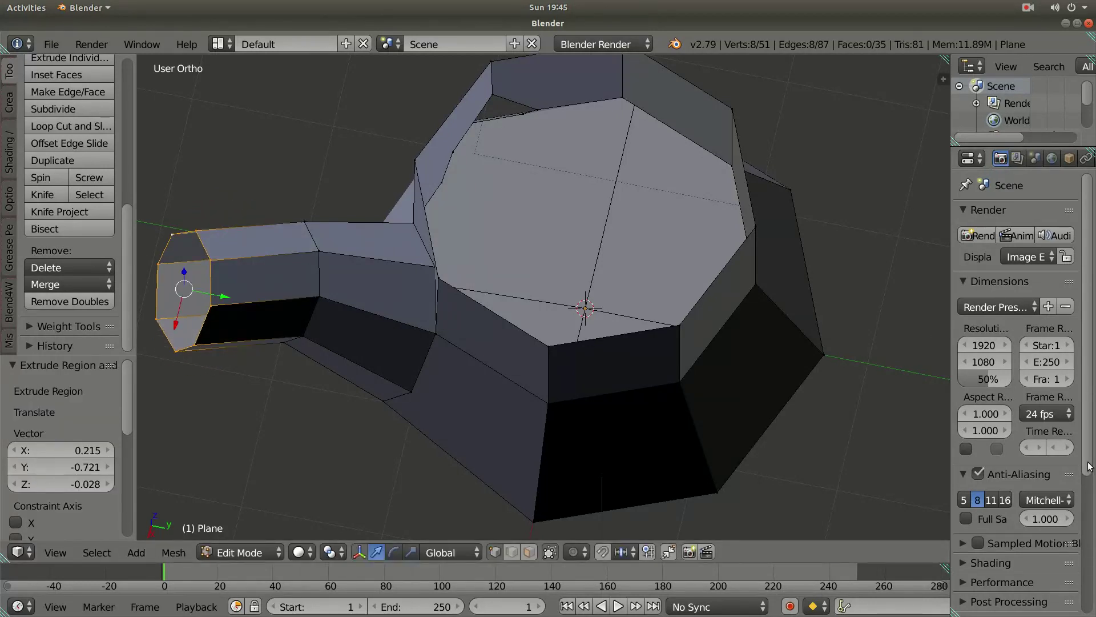
{"action": "key", "text": "s"}
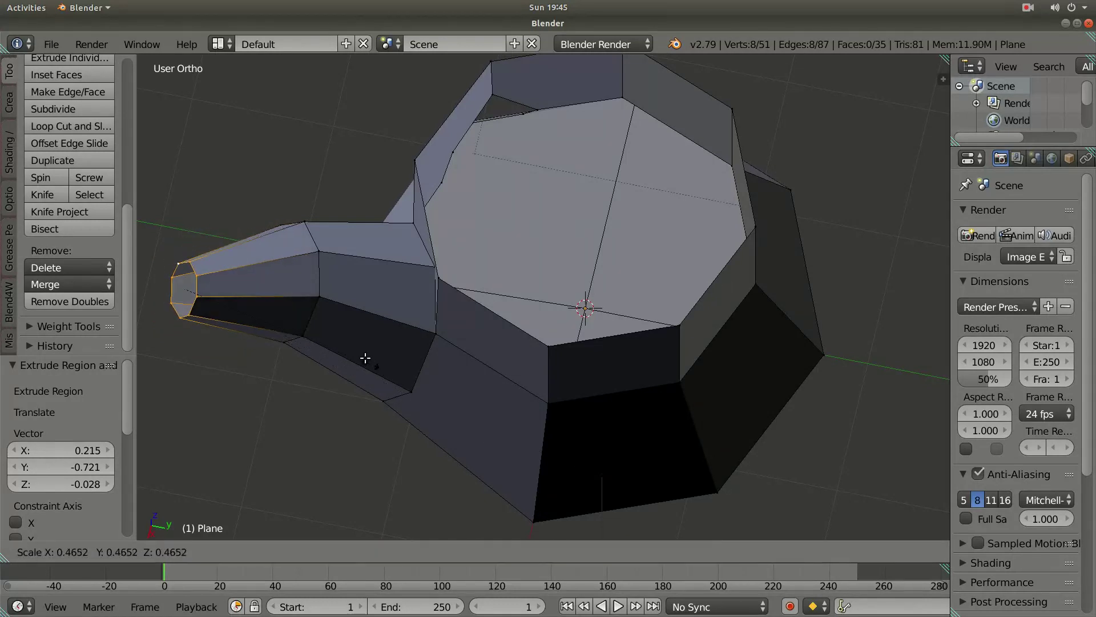
{"action": "key", "text": "y"}
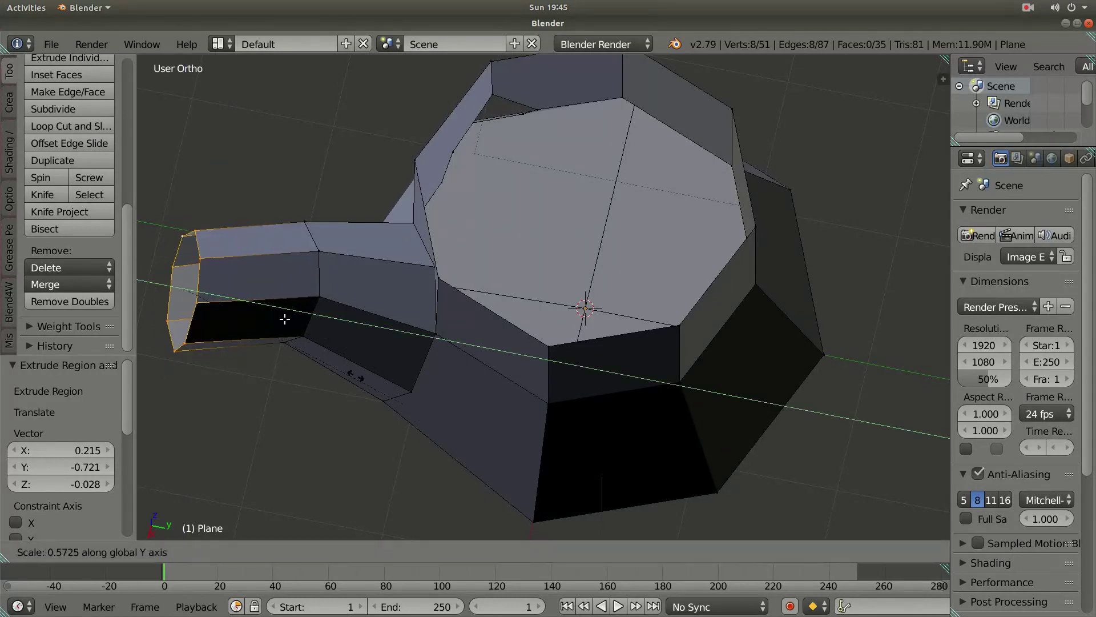
{"action": "left_click", "coordinate": [308, 365]}
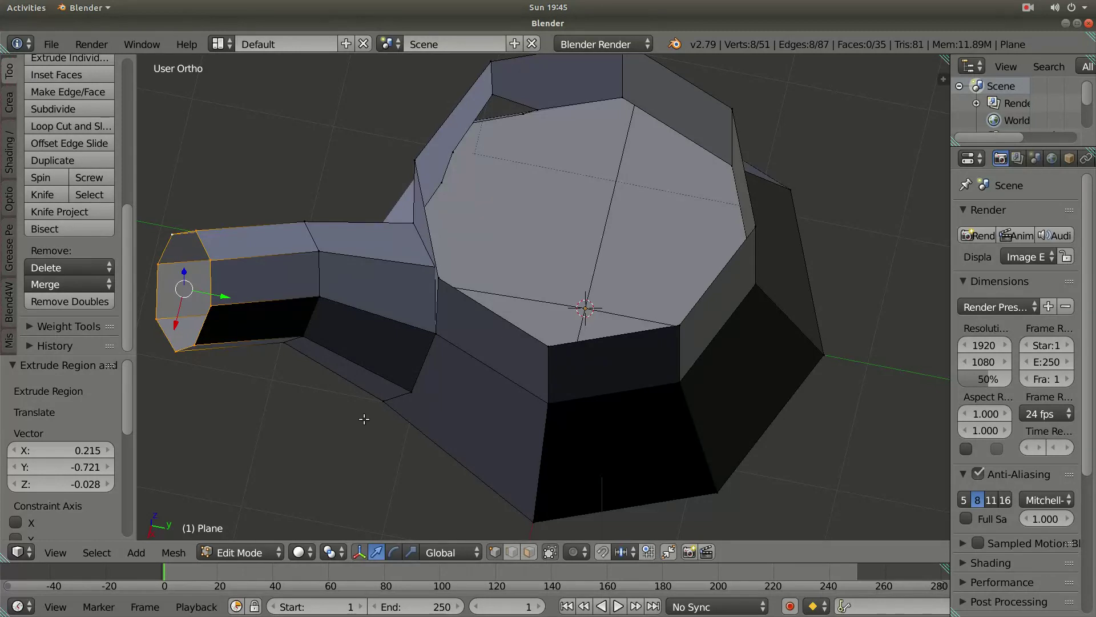
{"action": "key", "text": "s"}
{"action": "left_click", "coordinate": [364, 419]}
{"action": "mouse_move", "coordinate": [386, 414]}
{"action": "middle_mouse_down"}
{"action": "mouse_move", "coordinate": [623, 336]}
{"action": "mouse_move", "coordinate": [680, 331]}
{"action": "middle_mouse_up"}
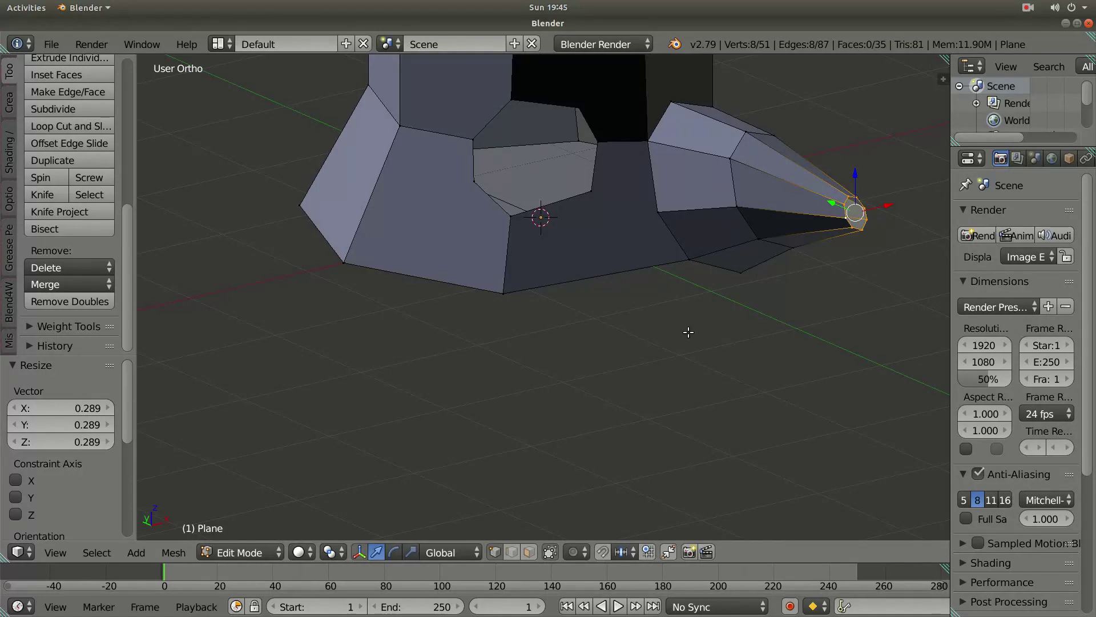
- Subdivide a front base face into four and round it with To Sphere
{"action": "key", "text": "a"}
{"action": "scroll", "coordinate": [689, 332], "scroll_direction": "down", "scroll_amount": 3}
{"action": "middle_click_drag", "start_coordinate": [688, 333], "coordinate": [600, 342]}
{"action": "key", "text": "ctrl+Tab"}
{"action": "right_click", "coordinate": [437, 364]}
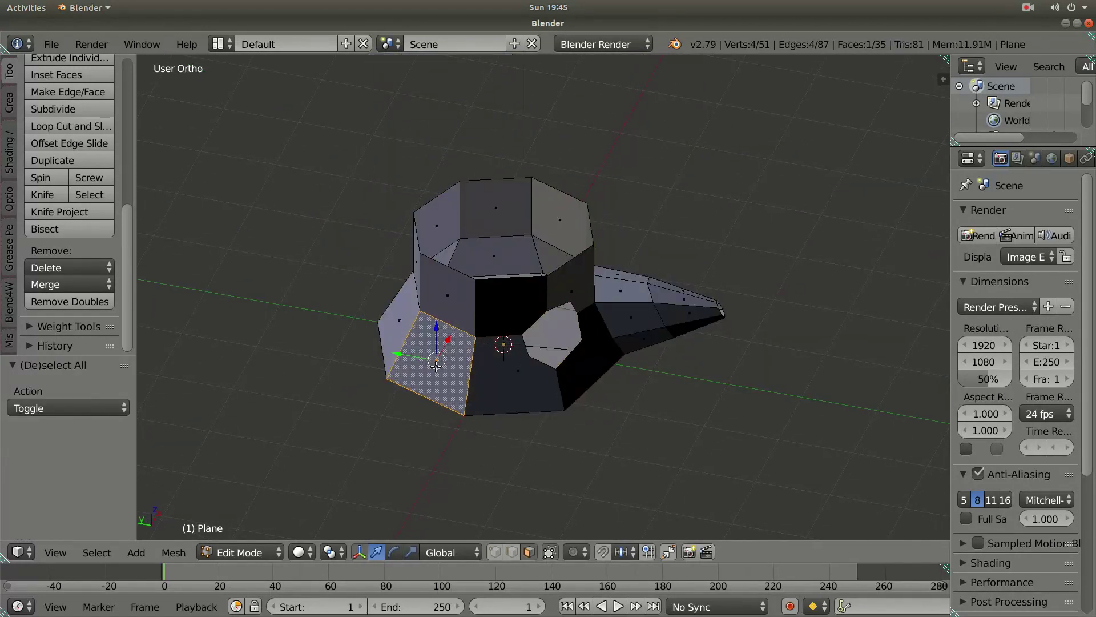
{"action": "key", "text": "w"}
{"action": "left_click", "coordinate": [422, 213]}
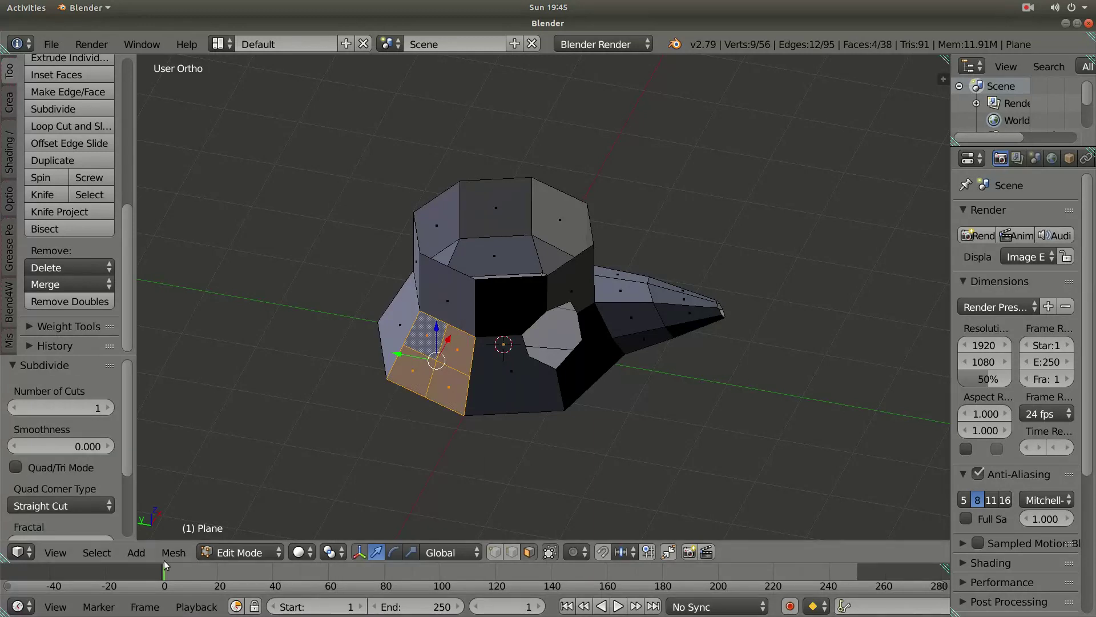
{"action": "key", "text": "shift+alt+s"}
{"action": "left_click", "coordinate": [426, 327]}
{"action": "mouse_move", "coordinate": [514, 342]}
{"action": "middle_mouse_down"}
{"action": "mouse_move", "coordinate": [600, 343]}
{"action": "mouse_move", "coordinate": [514, 343]}
{"action": "middle_mouse_up"}
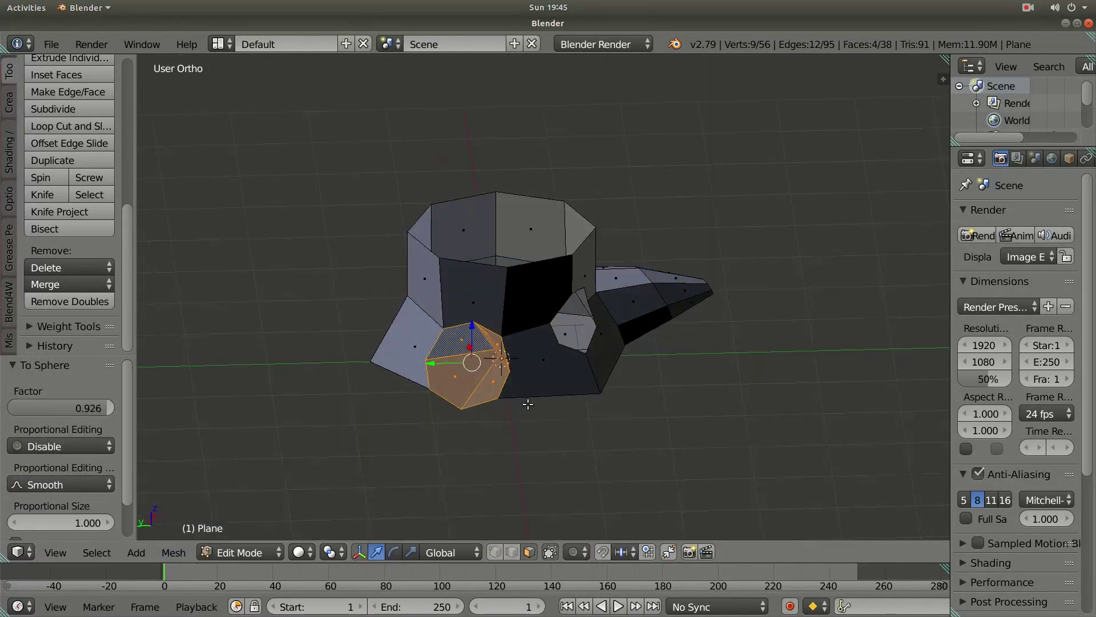
- Extrude the four rounded faces into a root and shrink its tip to about a third
{"action": "right_click", "coordinate": [458, 343]}
{"action": "right_click", "coordinate": [457, 379], "text": "shift"}
{"action": "right_click", "coordinate": [470, 356], "text": "shift"}
{"action": "right_click", "coordinate": [446, 359], "text": "shift"}
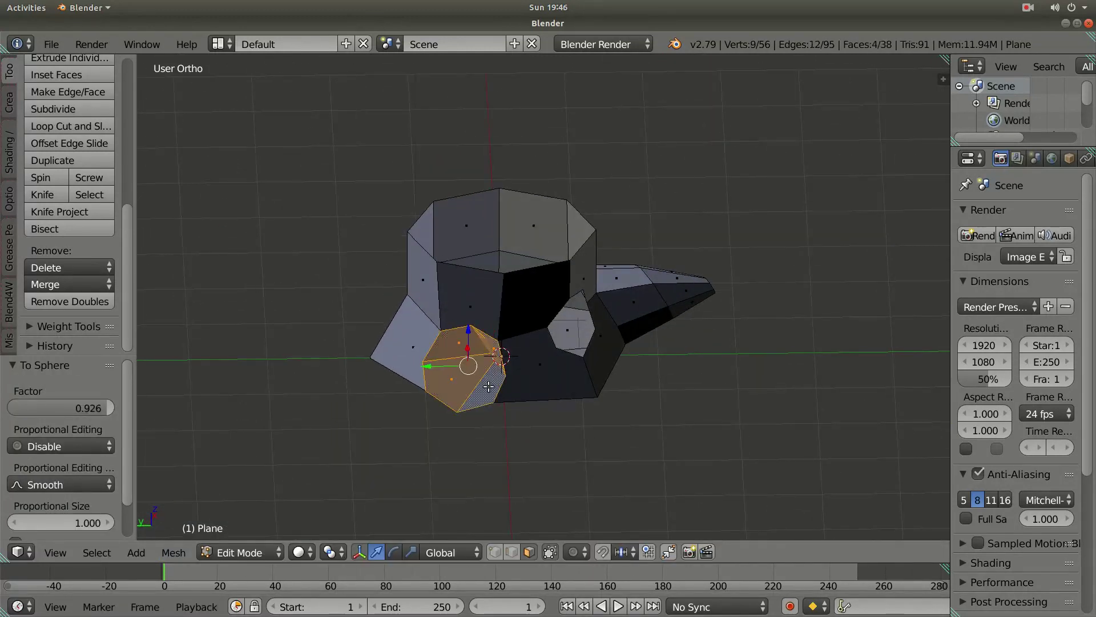
{"action": "middle_click_drag", "start_coordinate": [472, 385], "coordinate": [299, 438]}
{"action": "left_click", "coordinate": [174, 552]}
{"action": "key", "text": "Escape"}
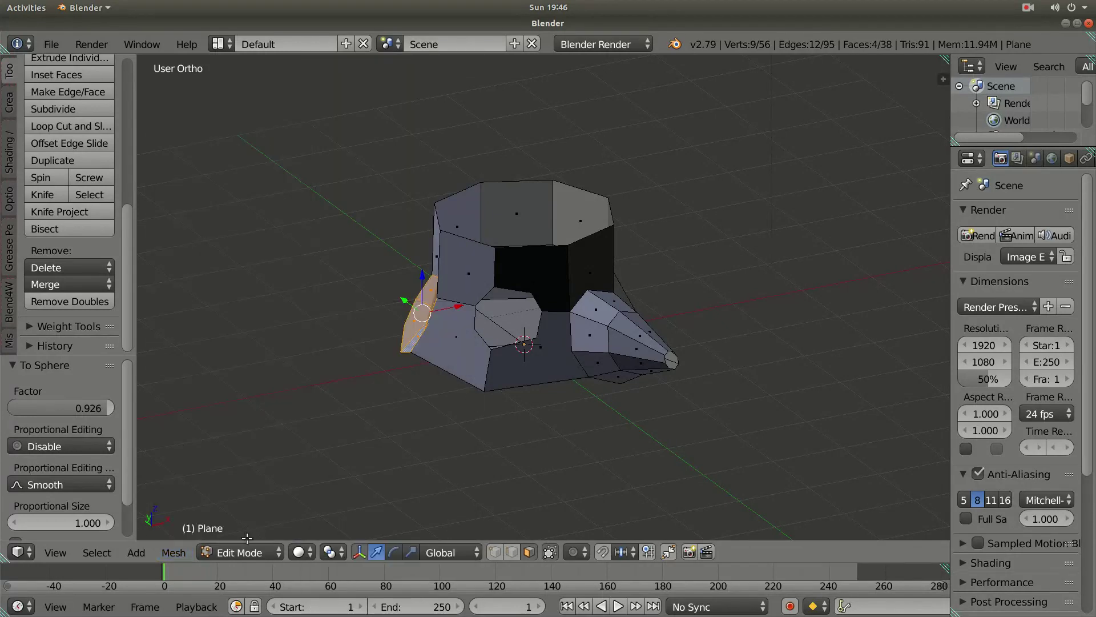
{"action": "key", "text": "e"}
{"action": "left_click", "coordinate": [297, 238]}
{"action": "key", "text": "e"}
{"action": "left_click", "coordinate": [248, 257]}
{"action": "key", "text": "s"}
{"action": "left_click", "coordinate": [244, 313]}
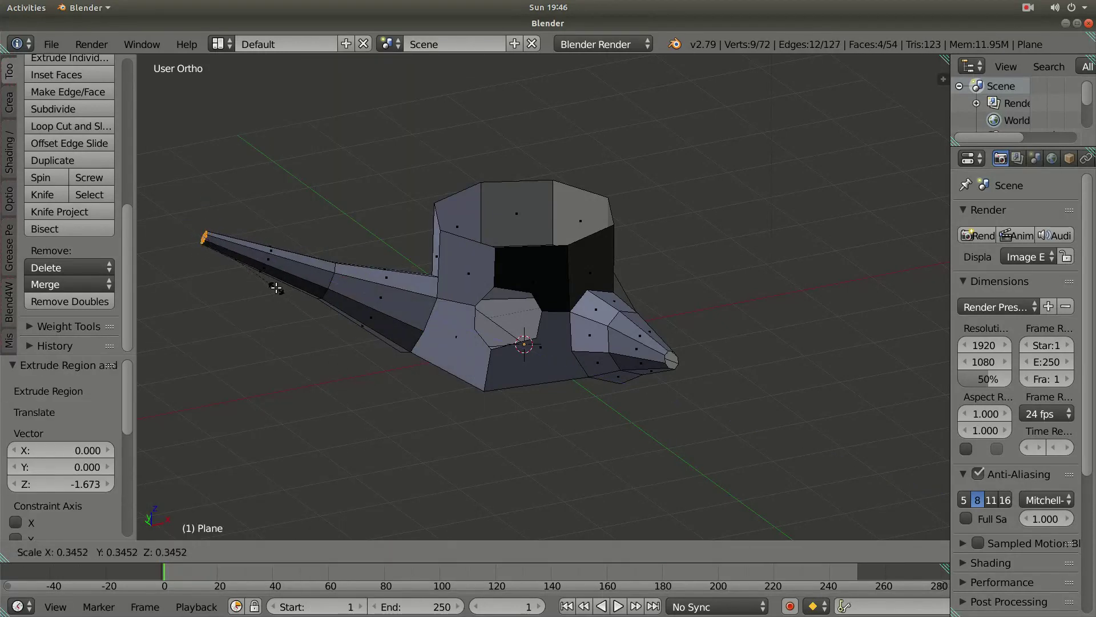
- Lower a root tip vertically with G Z and rescale it
{"action": "middle_click_drag", "start_coordinate": [343, 386], "coordinate": [567, 397]}
{"action": "key", "text": "g"}
{"action": "key", "text": "z"}
{"action": "left_click", "coordinate": [754, 306]}
{"action": "left_click", "coordinate": [760, 299]}
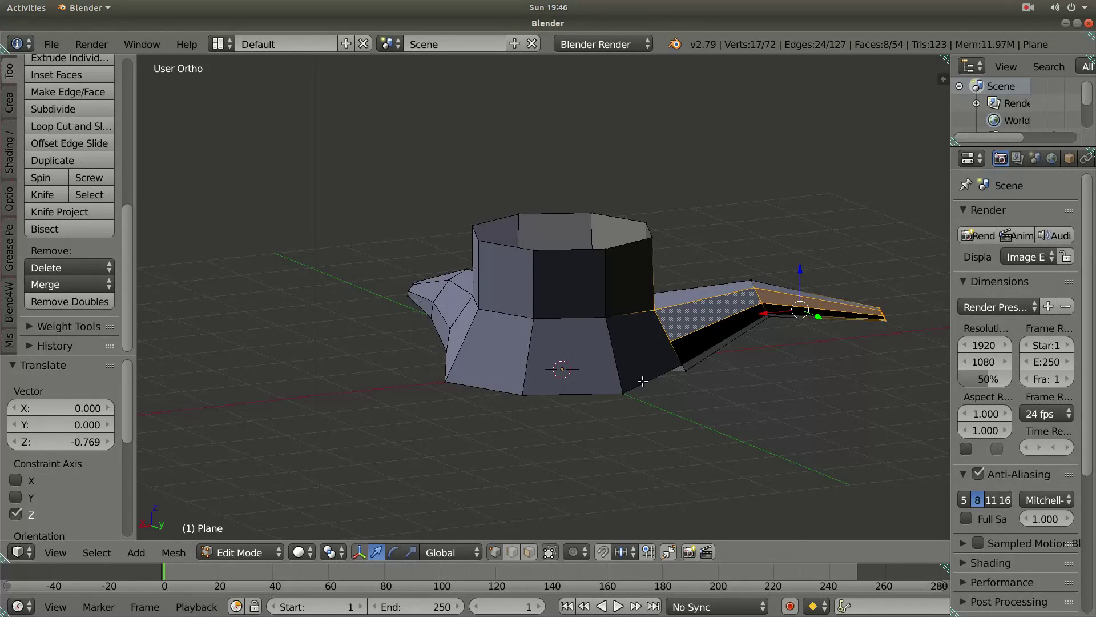
{"action": "middle_click_drag", "start_coordinate": [754, 309], "coordinate": [651, 360]}
{"action": "key", "text": "s"}
{"action": "left_click", "coordinate": [600, 471]}
- Shrink the opposite root's tip to about four-fifths and lower the left root's tip vertex
{"action": "middle_click_drag", "start_coordinate": [579, 500], "coordinate": [428, 386]}
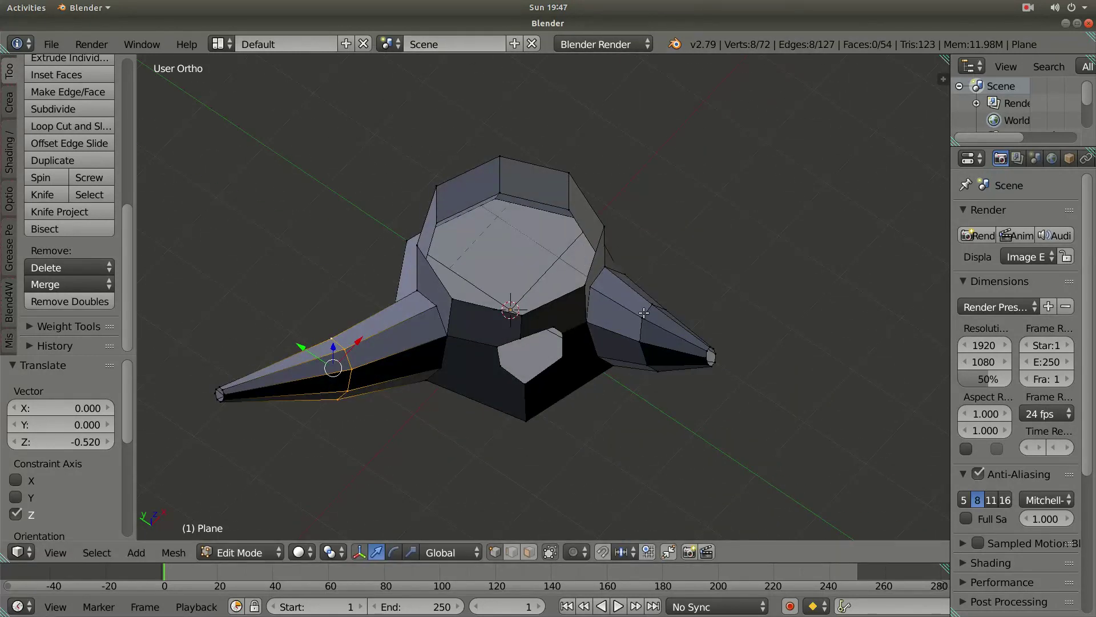
{"action": "left_click", "coordinate": [693, 325]}
{"action": "key", "text": "s"}
{"action": "left_click", "coordinate": [702, 359]}
{"action": "mouse_move", "coordinate": [703, 428]}
{"action": "middle_mouse_down"}
{"action": "mouse_move", "coordinate": [793, 310]}
{"action": "mouse_move", "coordinate": [600, 343]}
{"action": "middle_mouse_up"}
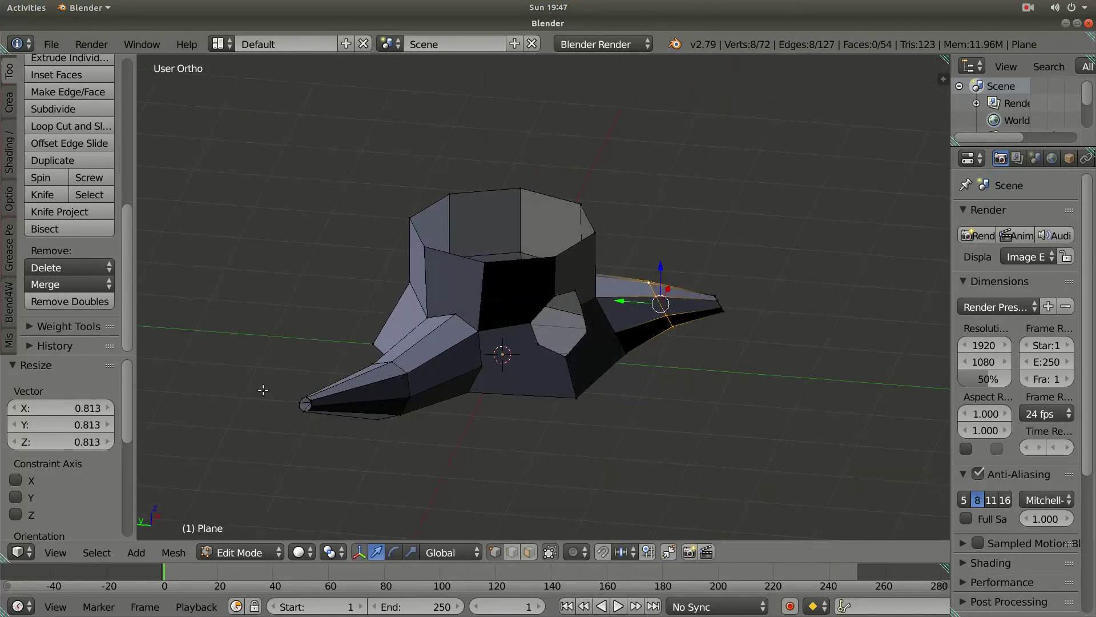
{"action": "left_click", "coordinate": [256, 390]}
{"action": "key", "text": "g"}
{"action": "key", "text": "z"}
{"action": "left_click", "coordinate": [283, 403]}
- Extrude a stump side face into a long pointed root with an edge loop across its middle
{"action": "middle_click_drag", "start_coordinate": [342, 343], "coordinate": [543, 256]}
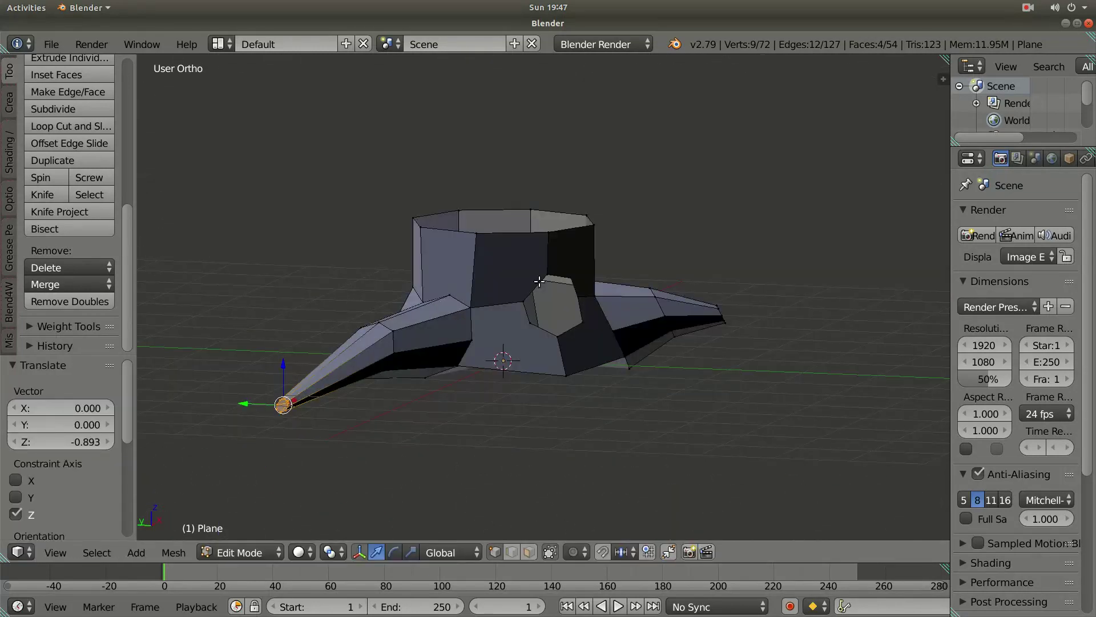
{"action": "right_click", "coordinate": [553, 291]}
{"action": "middle_click_drag", "start_coordinate": [548, 308], "coordinate": [480, 343]}
{"action": "key", "text": "e"}
{"action": "left_click", "coordinate": [840, 446]}
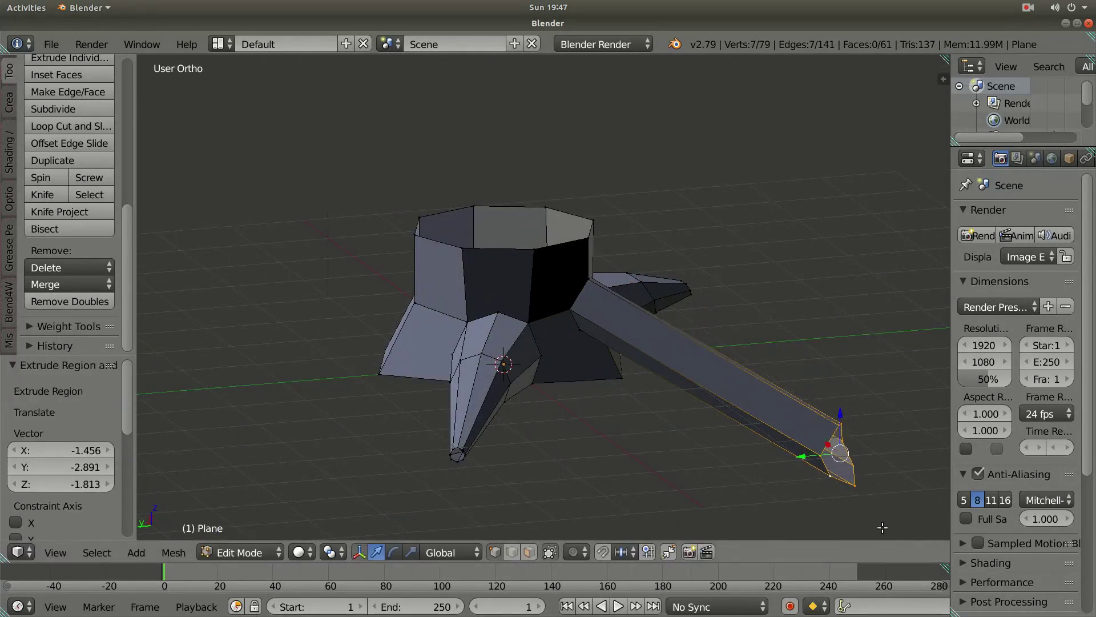
{"action": "key", "text": "s"}
{"action": "left_click", "coordinate": [857, 497]}
{"action": "key", "text": "shift+alt+s"}
{"action": "left_click", "coordinate": [195, 438]}
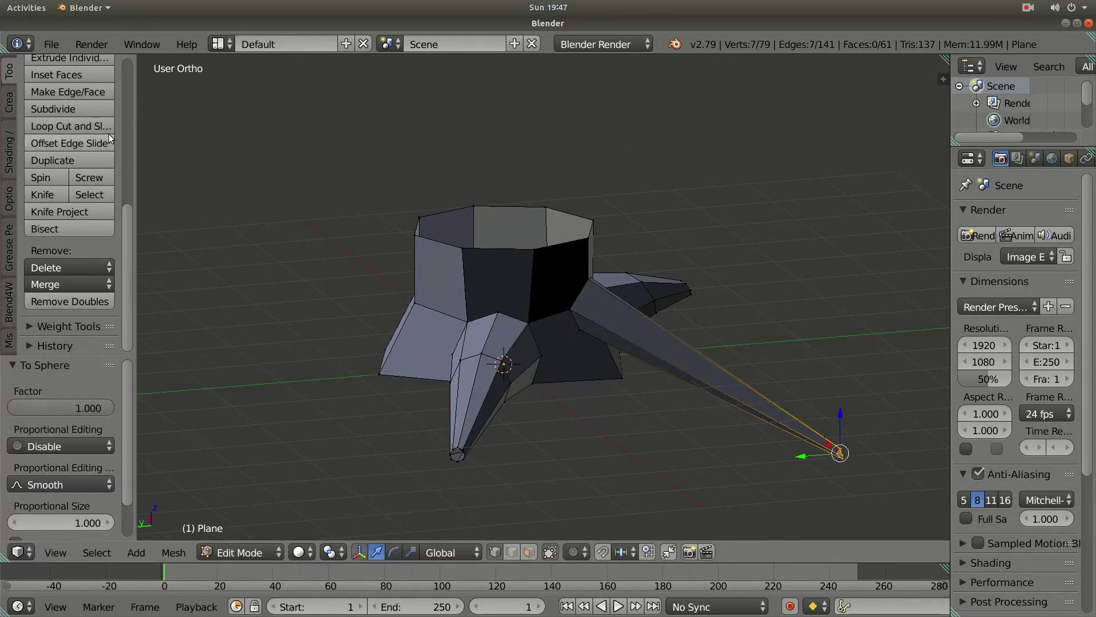
{"action": "key", "text": "ctrl+r"}
{"action": "left_click", "coordinate": [694, 373]}
{"action": "middle_click_drag", "start_coordinate": [826, 462], "coordinate": [514, 360]}
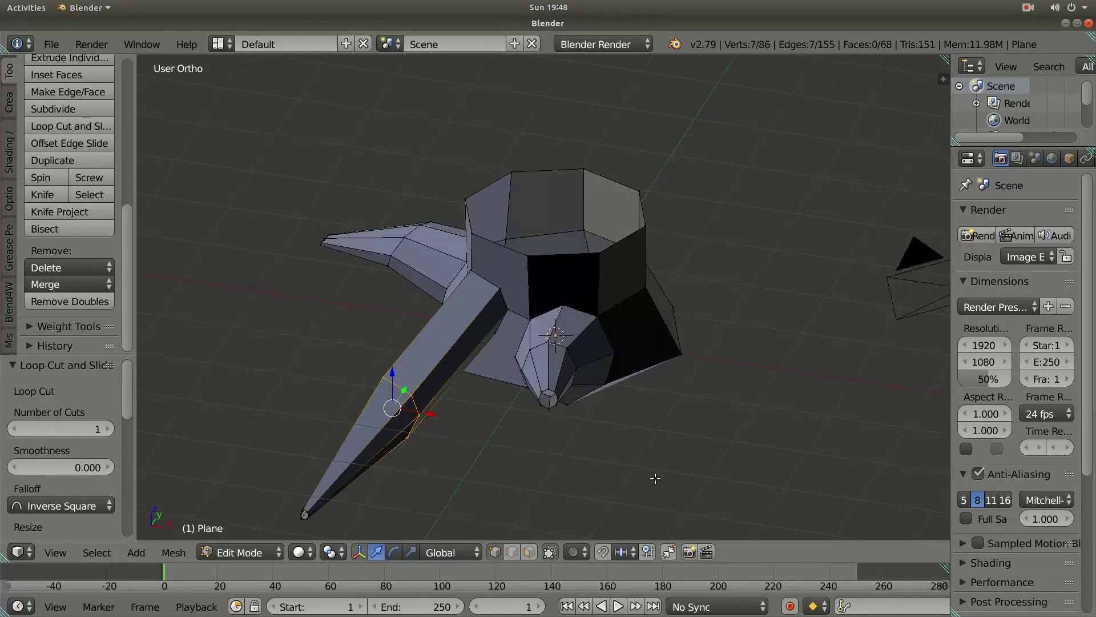
- Subdivide a base face and extrude one of its new faces
{"action": "right_click", "coordinate": [515, 394]}
{"action": "key", "text": "w"}
{"action": "left_click", "coordinate": [471, 258]}
{"action": "key", "text": "w"}
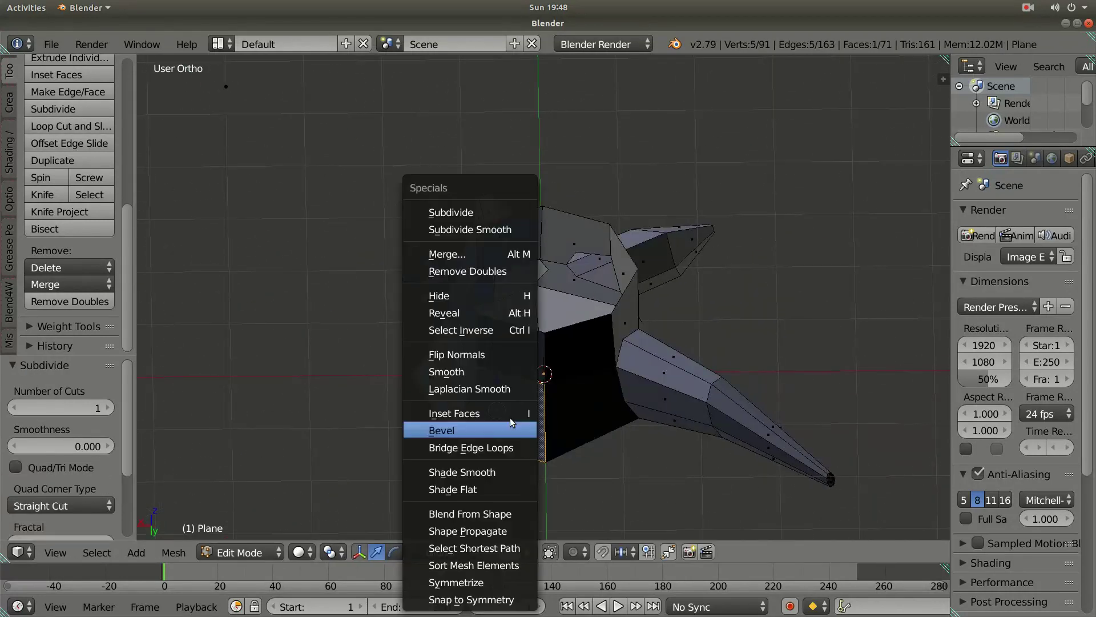
{"action": "left_click", "coordinate": [471, 257]}
{"action": "middle_click_drag", "start_coordinate": [514, 342], "coordinate": [600, 360]}
{"action": "key", "text": "e"}
{"action": "mouse_move", "coordinate": [681, 442]}
{"action": "middle_mouse_down"}
{"action": "mouse_move", "coordinate": [556, 386]}
{"action": "mouse_move", "coordinate": [599, 360]}
{"action": "mouse_move", "coordinate": [514, 343]}
{"action": "middle_mouse_up"}
- Subdivide another base face twice and select a single face of the patch
{"action": "right_click", "coordinate": [625, 317]}
{"action": "key", "text": "w"}
{"action": "left_click", "coordinate": [617, 253]}
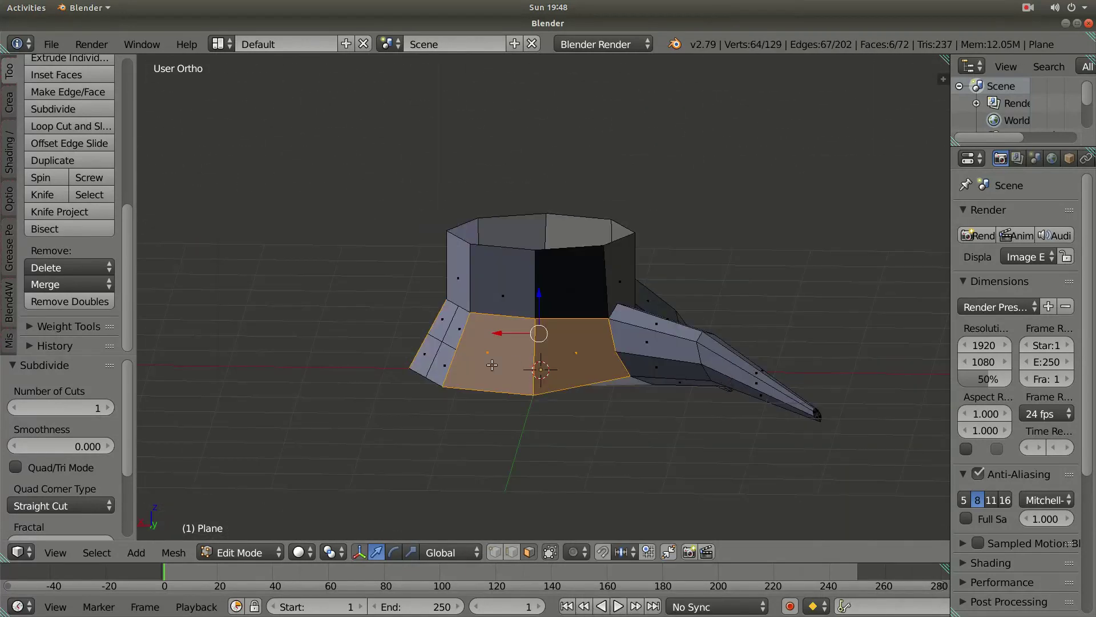
{"action": "key", "text": "w"}
{"action": "left_click", "coordinate": [454, 283]}
{"action": "right_click", "coordinate": [447, 407]}
{"action": "mouse_move", "coordinate": [617, 385]}
{"action": "middle_mouse_down"}
{"action": "mouse_move", "coordinate": [514, 369]}
{"action": "mouse_move", "coordinate": [557, 343]}
{"action": "mouse_move", "coordinate": [452, 472]}
{"action": "mouse_move", "coordinate": [531, 368]}
{"action": "mouse_move", "coordinate": [820, 414]}
{"action": "mouse_move", "coordinate": [599, 359]}
{"action": "middle_mouse_up"}
- Round the selected face with To Sphere and extrude it out into a root
{"action": "key", "text": "shift+alt+s"}
{"action": "right_click", "coordinate": [502, 339]}
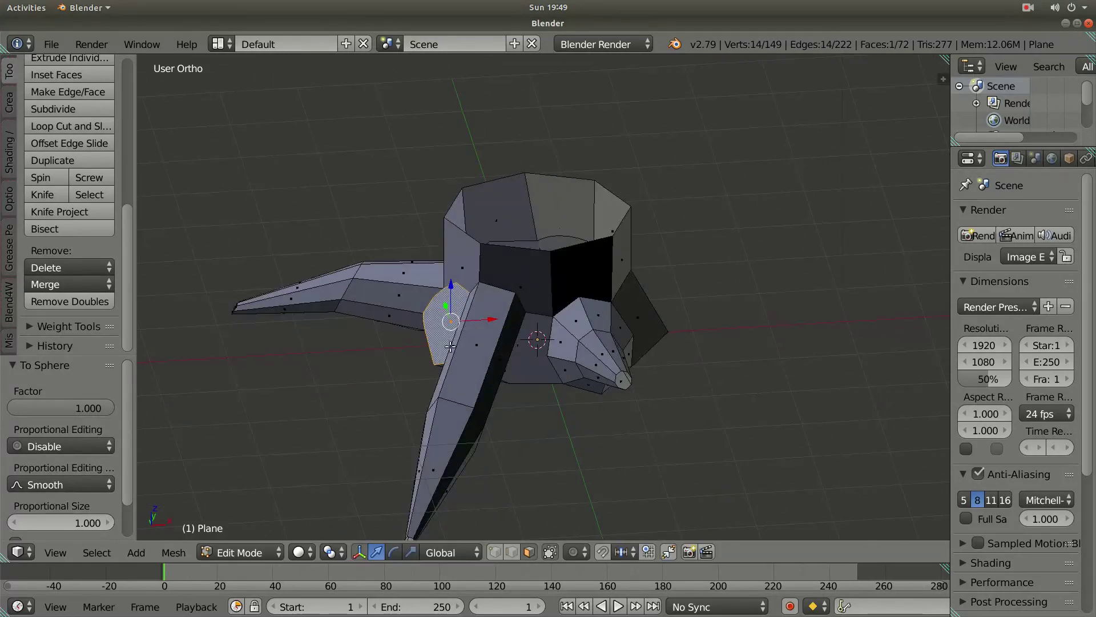
{"action": "key", "text": "e"}
{"action": "left_click", "coordinate": [514, 343]}
{"action": "mouse_move", "coordinate": [514, 342]}
{"action": "middle_mouse_down"}
{"action": "mouse_move", "coordinate": [728, 385]}
{"action": "mouse_move", "coordinate": [728, 412]}
{"action": "mouse_move", "coordinate": [341, 324]}
{"action": "mouse_move", "coordinate": [600, 343]}
{"action": "middle_mouse_up"}
- Lower the root end vertically, rotate it, and shrink it toward a point
{"action": "key", "text": "g"}
{"action": "key", "text": "z"}
{"action": "left_click", "coordinate": [704, 385]}
{"action": "key", "text": "r"}
{"action": "left_click", "coordinate": [728, 454]}
{"action": "key", "text": "s"}
{"action": "left_click", "coordinate": [719, 386]}
- Extrude the round face into a cylinder and remove its extra edges with Limited Dissolve
{"action": "key", "text": "e"}
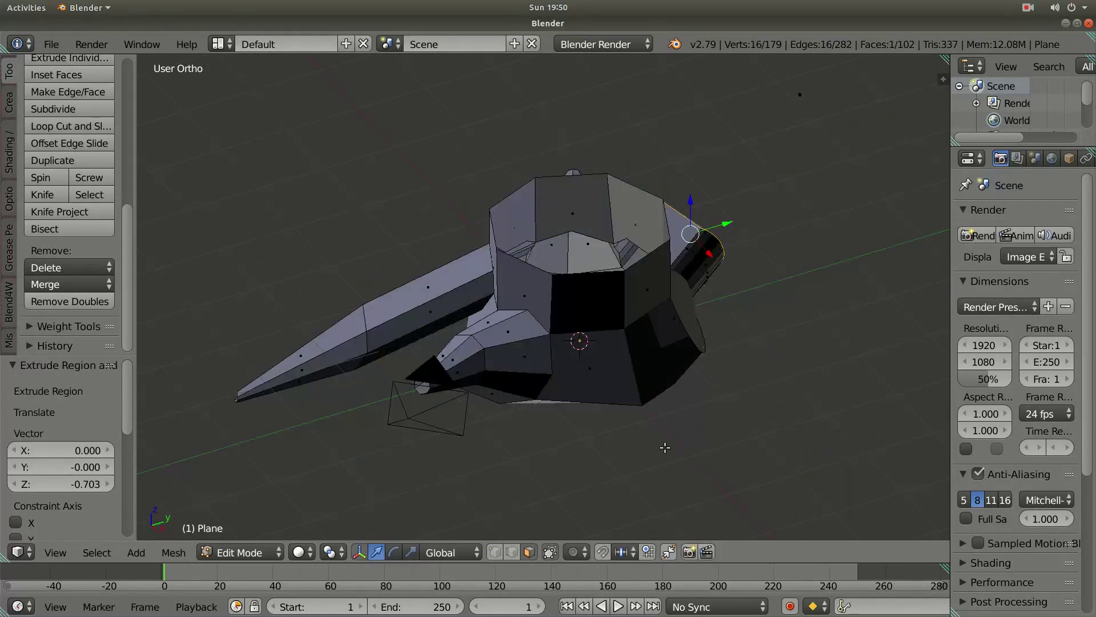
{"action": "left_click", "coordinate": [668, 257]}
{"action": "mouse_move", "coordinate": [668, 257]}
{"action": "middle_mouse_down"}
{"action": "mouse_move", "coordinate": [514, 325]}
{"action": "mouse_move", "coordinate": [801, 445]}
{"action": "mouse_move", "coordinate": [728, 386]}
{"action": "middle_mouse_up"}
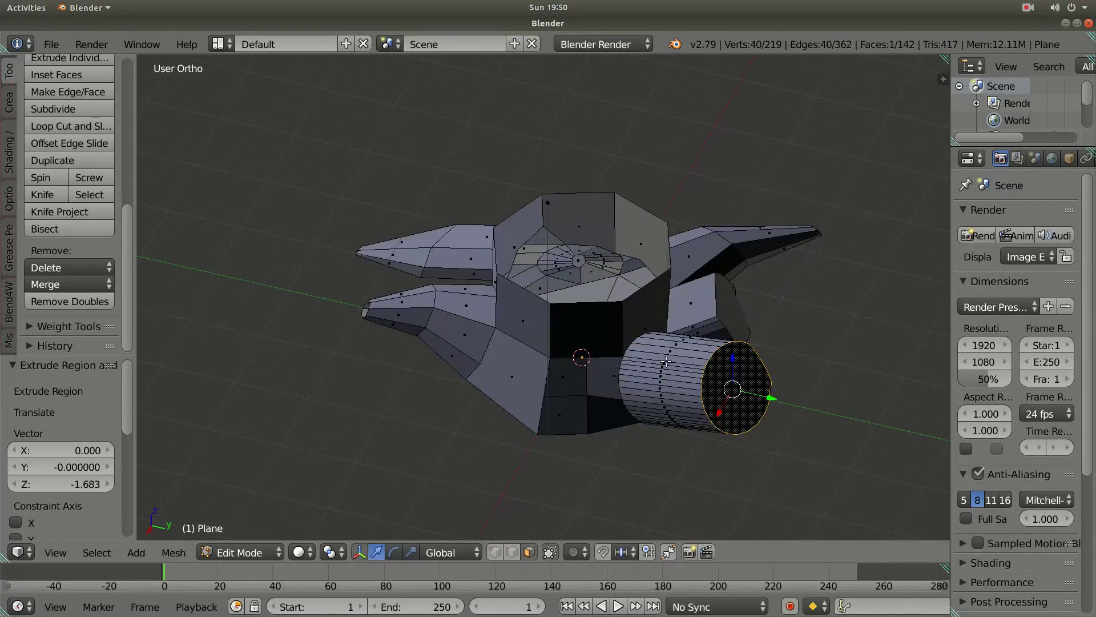
{"action": "key", "text": "ctrl+l"}
{"action": "left_click", "coordinate": [173, 552]}
{"action": "left_click", "coordinate": [359, 274]}
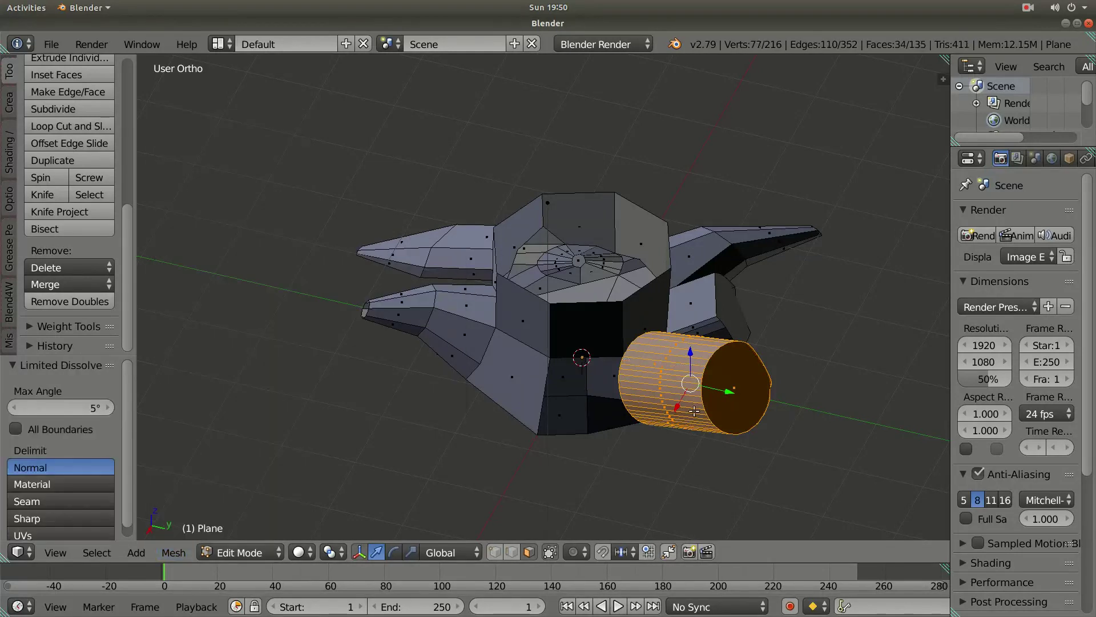
- Round a side face of the stump and extrude it into a new root
{"action": "left_click", "coordinate": [518, 396]}
{"action": "left_click", "coordinate": [173, 551]}
{"action": "left_click", "coordinate": [240, 445]}
{"action": "mouse_move", "coordinate": [395, 332]}
{"action": "middle_mouse_down"}
{"action": "mouse_move", "coordinate": [532, 326]}
{"action": "mouse_move", "coordinate": [479, 343]}
{"action": "middle_mouse_up"}
{"action": "key", "text": "e"}
{"action": "left_click", "coordinate": [342, 292]}
{"action": "mouse_move", "coordinate": [342, 292]}
{"action": "middle_mouse_down"}
{"action": "mouse_move", "coordinate": [402, 436]}
{"action": "mouse_move", "coordinate": [600, 386]}
{"action": "middle_mouse_up"}
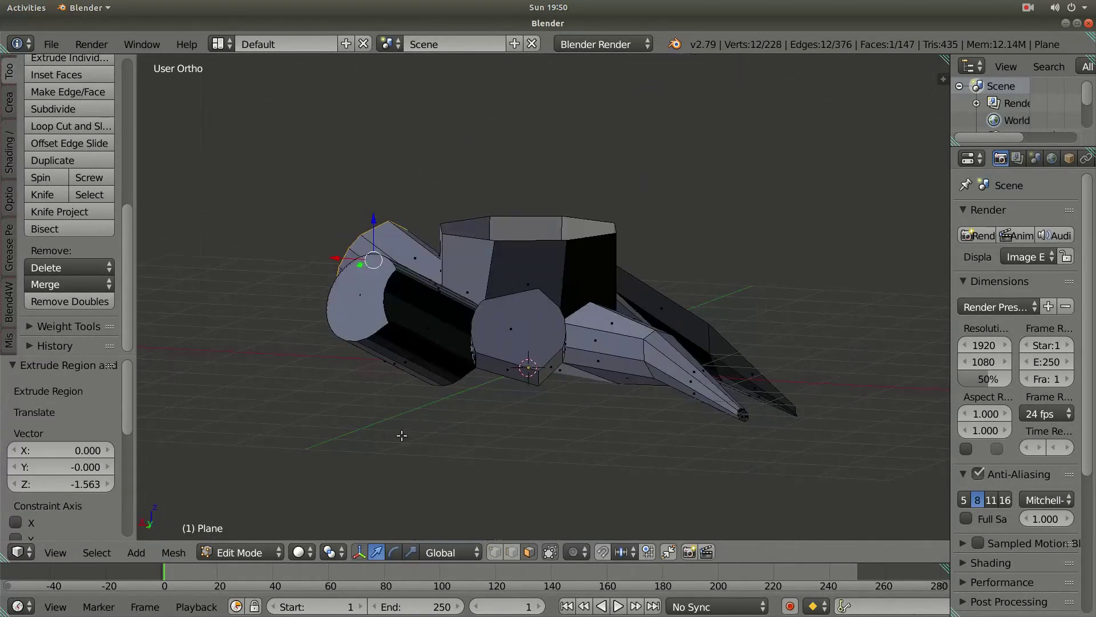
- Taper the cylinder's end ring into a cone and clear the selection
{"action": "left_click", "coordinate": [685, 386]}
{"action": "key", "text": "s"}
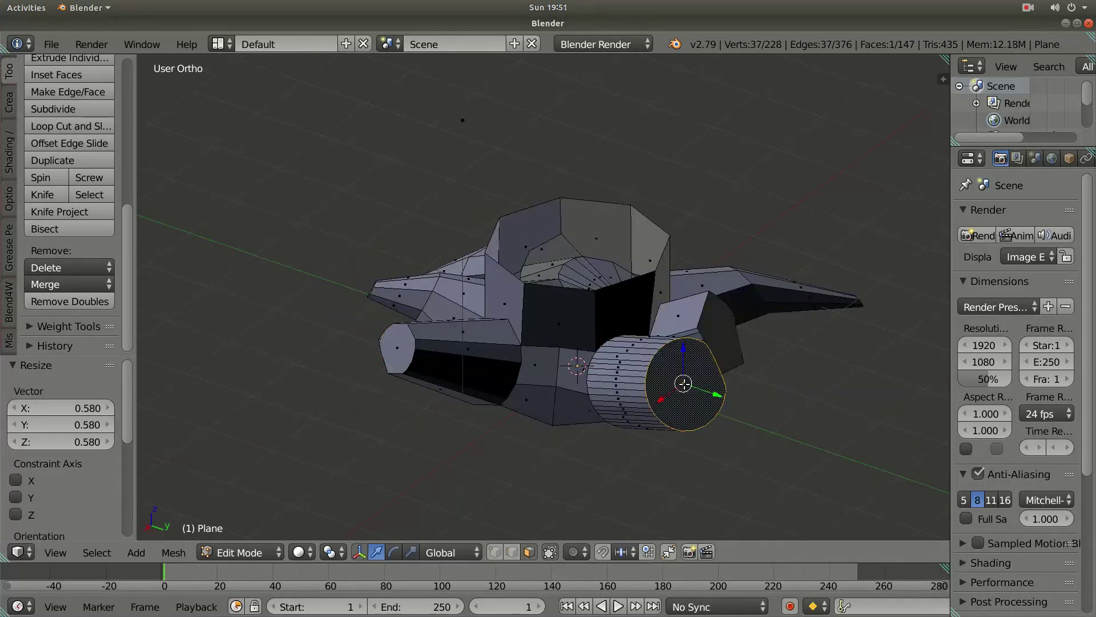
{"action": "left_click", "coordinate": [677, 428]}
{"action": "mouse_move", "coordinate": [676, 428]}
{"action": "middle_mouse_down"}
{"action": "mouse_move", "coordinate": [508, 446]}
{"action": "mouse_move", "coordinate": [527, 326]}
{"action": "mouse_move", "coordinate": [574, 336]}
{"action": "middle_mouse_up"}
{"action": "key", "text": "a"}
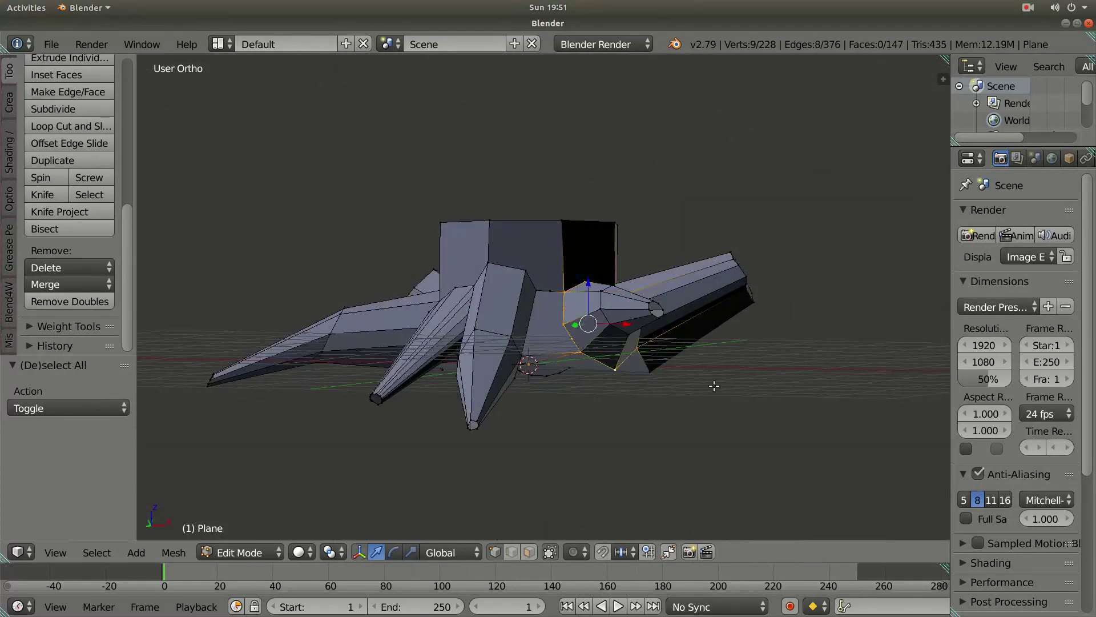
{"action": "mouse_move", "coordinate": [714, 386]}
{"action": "middle_mouse_down"}
{"action": "mouse_move", "coordinate": [582, 398]}
{"action": "mouse_move", "coordinate": [497, 376]}
{"action": "mouse_move", "coordinate": [514, 342]}
{"action": "mouse_move", "coordinate": [480, 325]}
{"action": "middle_mouse_up"}
- Shift a vertex ring along Y, reposition a root tip vertex, and select the whole mesh
{"action": "key", "text": "g"}
{"action": "key", "text": "y"}
{"action": "left_click", "coordinate": [480, 325]}
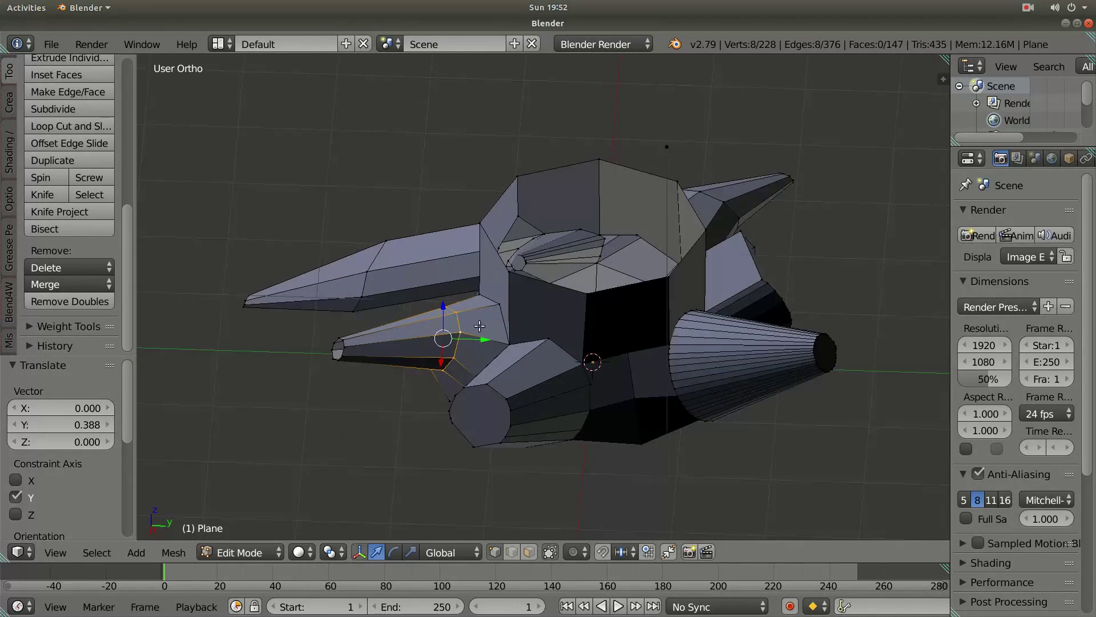
{"action": "key", "text": "a"}
{"action": "right_click", "coordinate": [336, 351]}
{"action": "key", "text": "g"}
{"action": "key", "text": "g"}
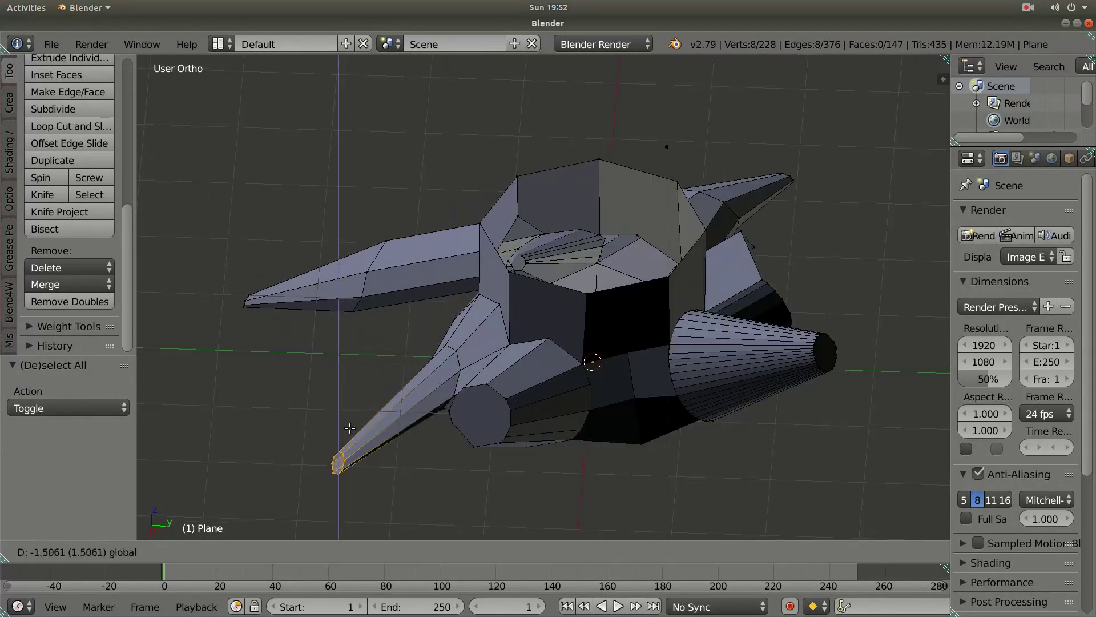
{"action": "left_click", "coordinate": [349, 428]}
{"action": "middle_click_drag", "start_coordinate": [429, 385], "coordinate": [600, 258]}
{"action": "key", "text": "a"}
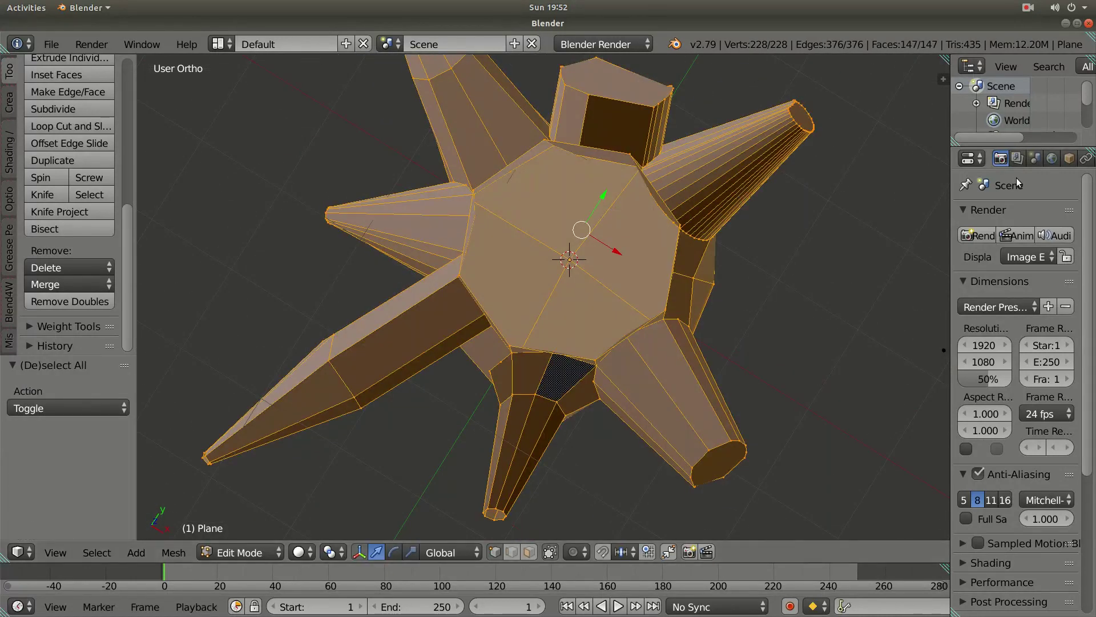
- Add a Subdivision Surface modifier to the stump from the Modifiers properties
{"action": "left_click", "coordinate": [1053, 159]}
{"action": "scroll", "coordinate": [1019, 163], "scroll_direction": "down", "scroll_amount": 4}
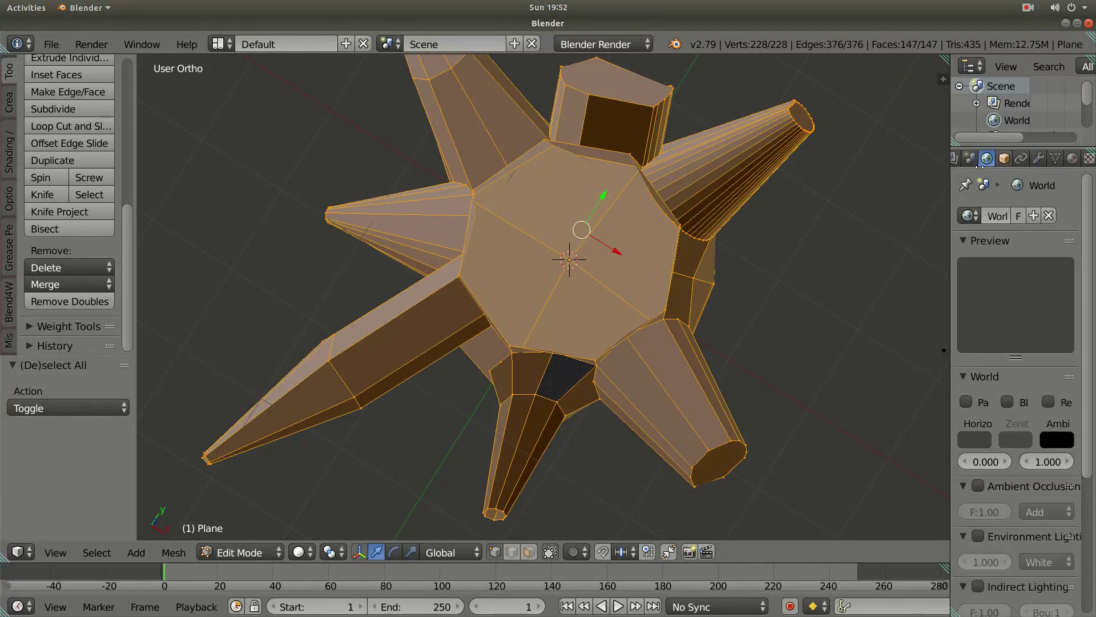
{"action": "left_click", "coordinate": [1012, 160]}
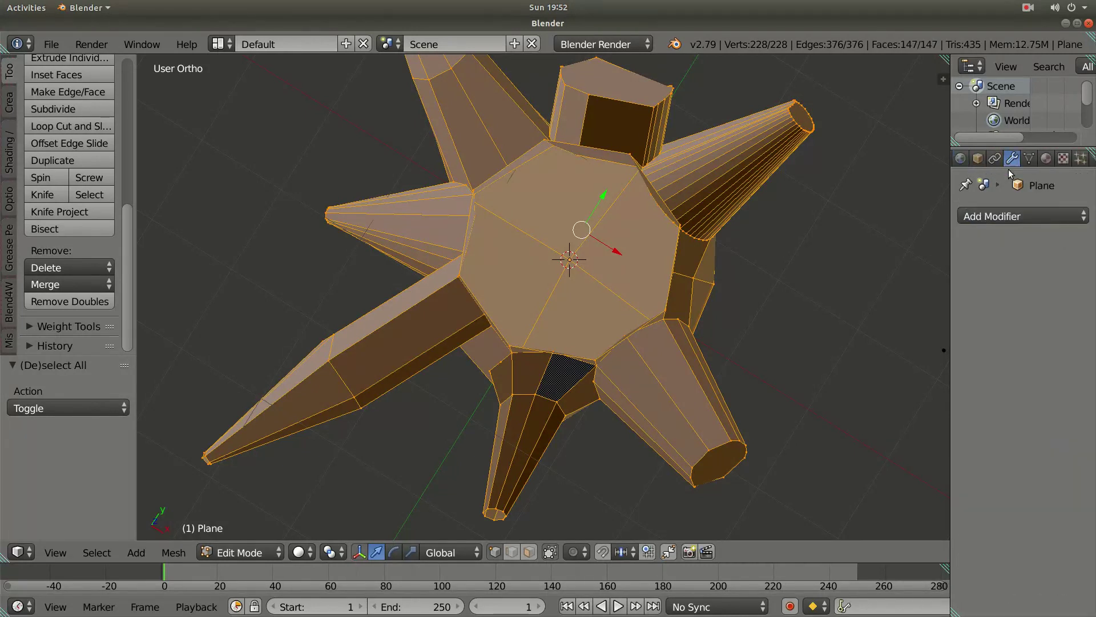
{"action": "left_click", "coordinate": [1014, 216]}
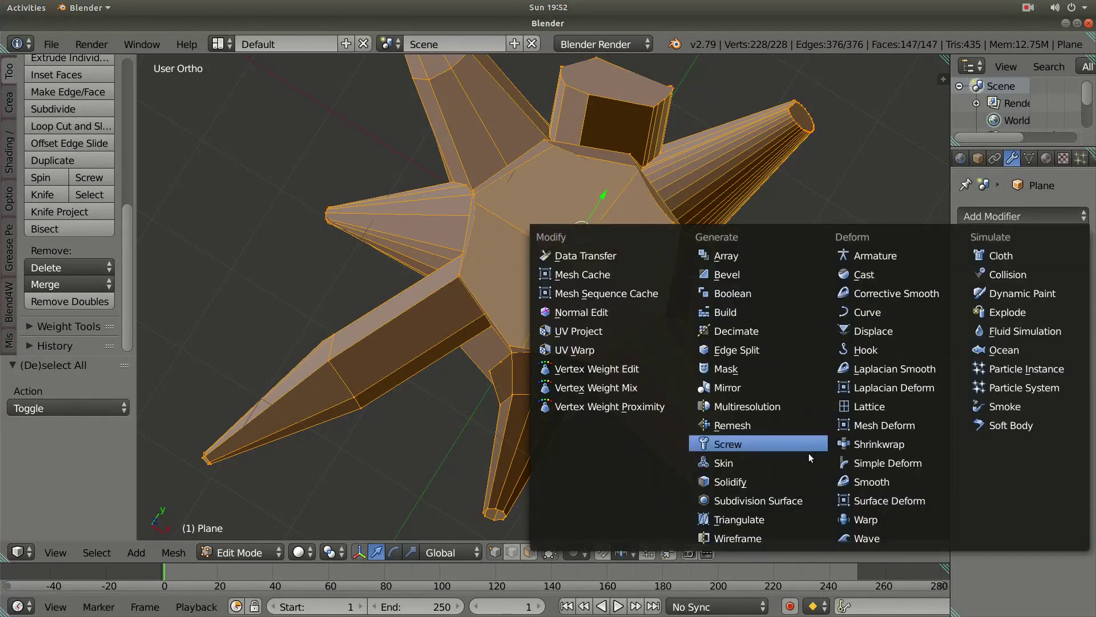
{"action": "left_click", "coordinate": [784, 500]}
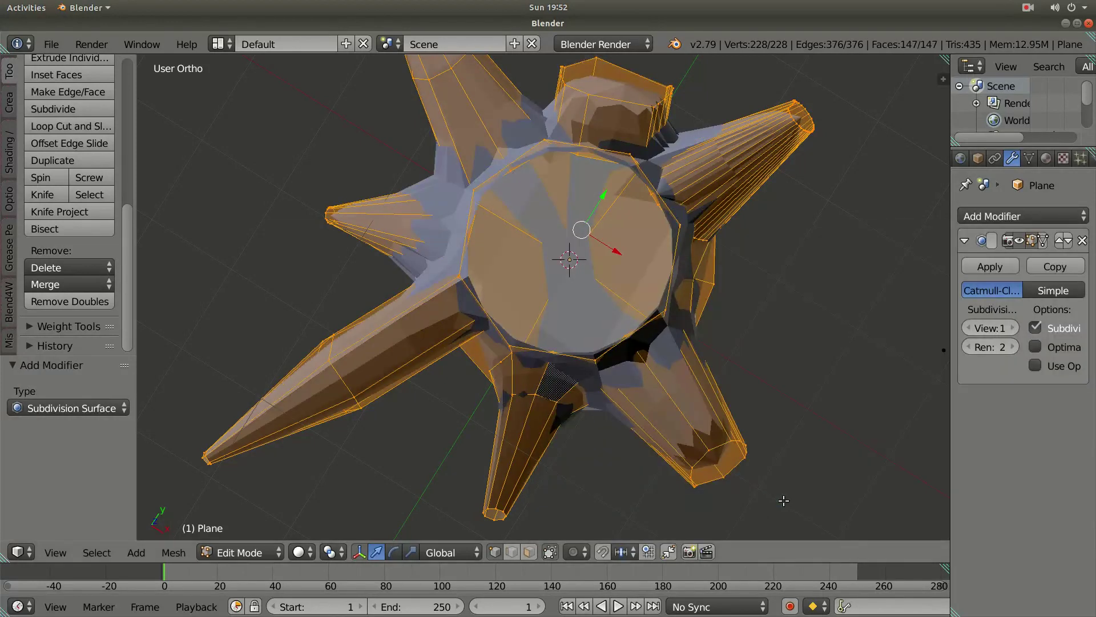
{"action": "mouse_move", "coordinate": [740, 464]}
{"action": "middle_mouse_down"}
{"action": "mouse_move", "coordinate": [707, 395]}
{"action": "mouse_move", "coordinate": [805, 357]}
{"action": "mouse_move", "coordinate": [801, 366]}
{"action": "middle_mouse_up"}
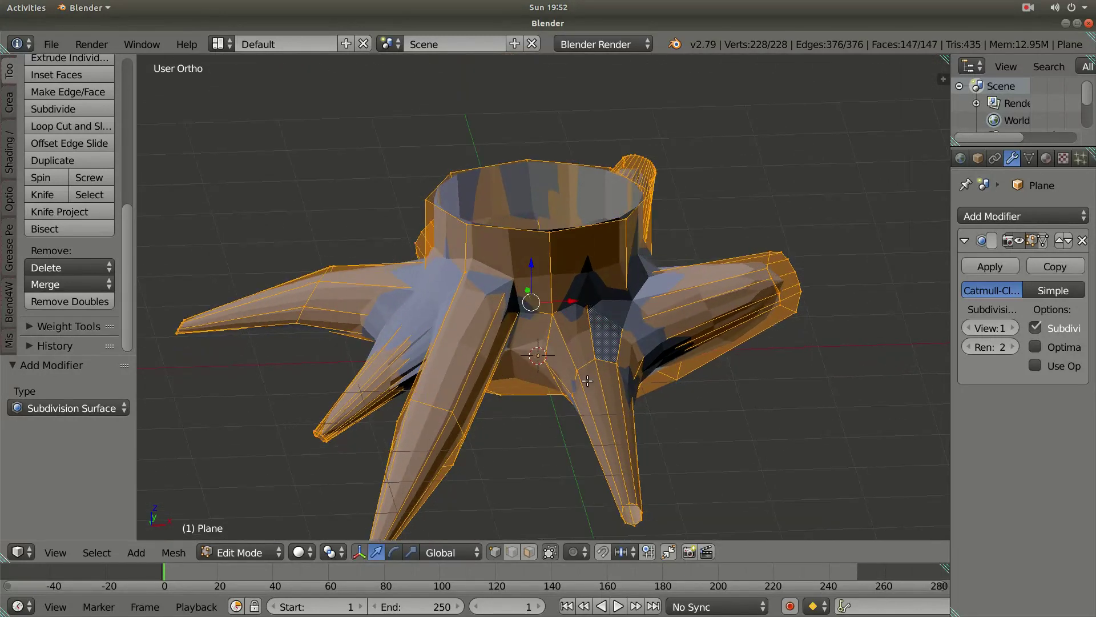
- Switch the stump to Object Mode and apply Smooth shading to its trunk and roots
{"action": "left_click", "coordinate": [240, 552]}
{"action": "left_click", "coordinate": [252, 532]}
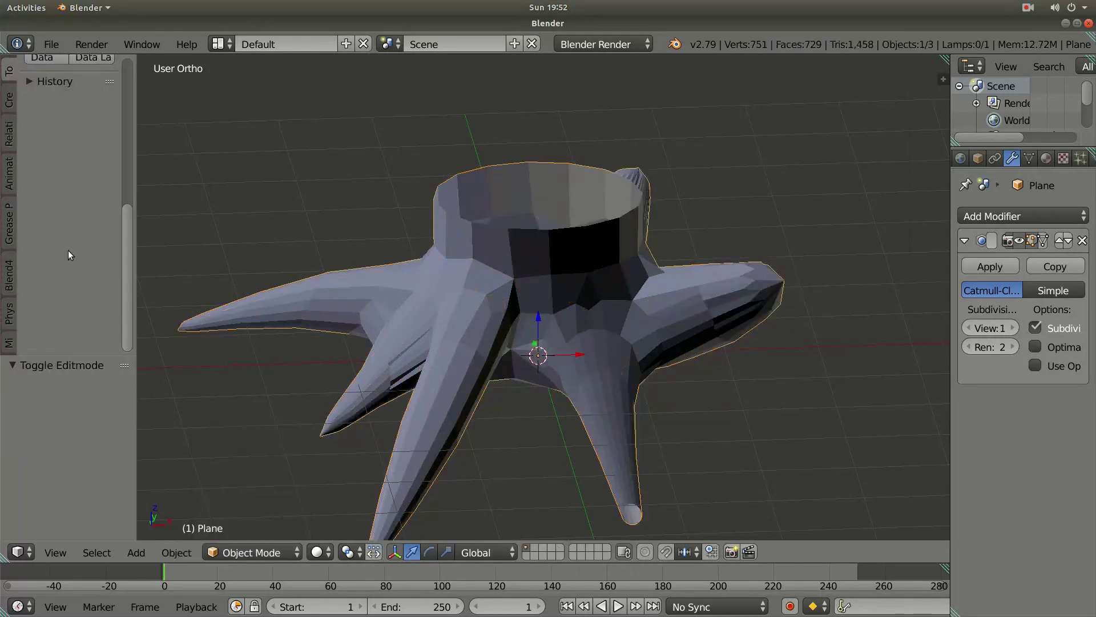
{"action": "scroll", "coordinate": [129, 206], "scroll_direction": "up", "scroll_amount": 5}
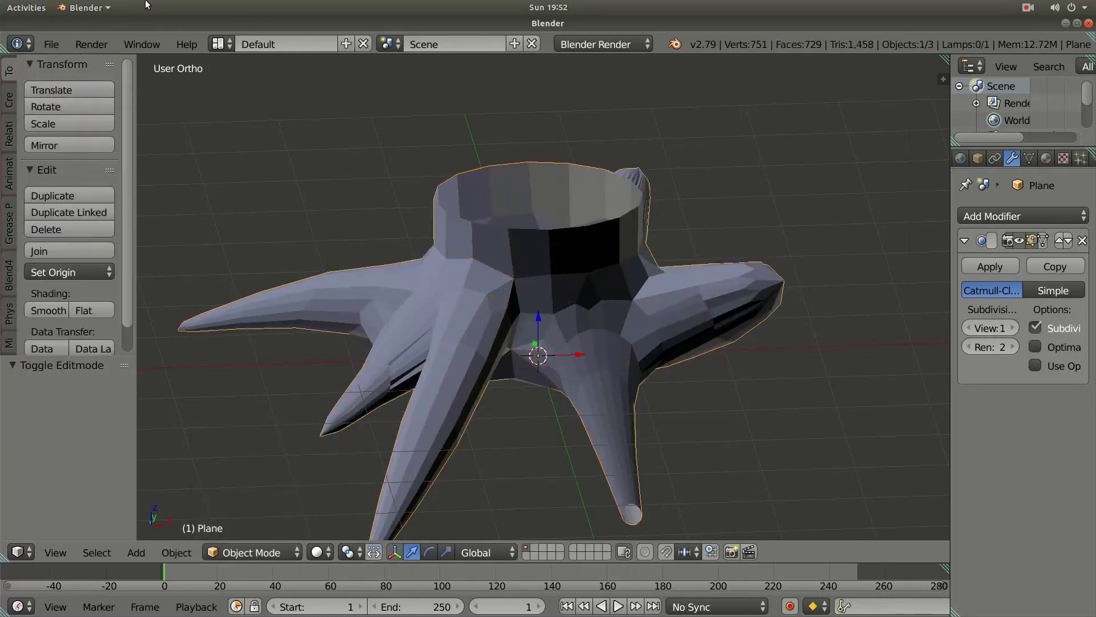
{"action": "left_click", "coordinate": [49, 310]}
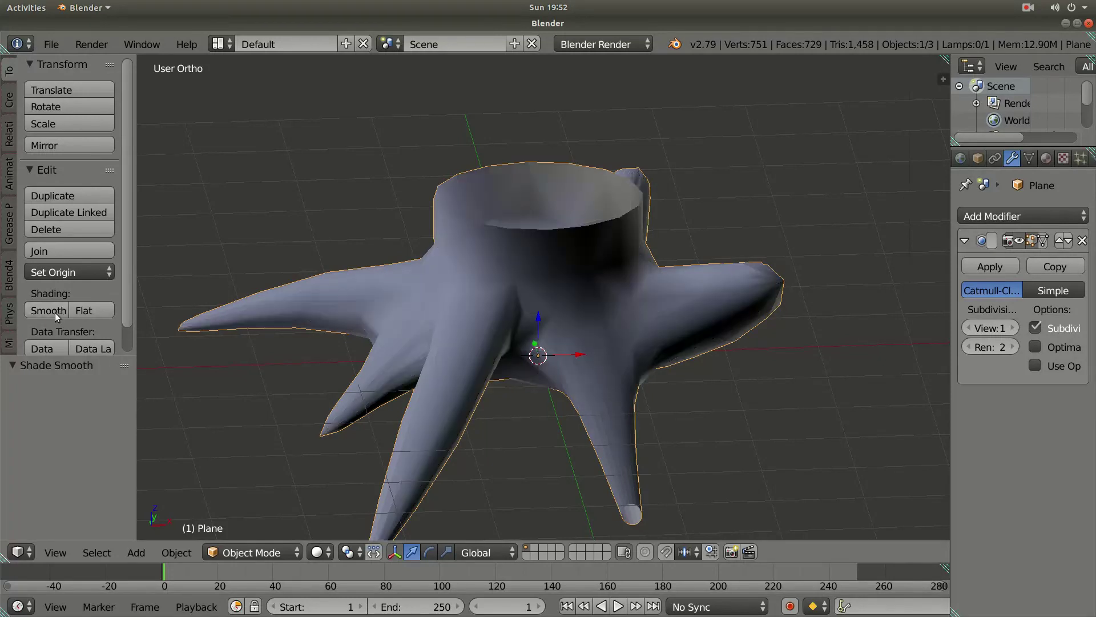
{"action": "mouse_move", "coordinate": [659, 369]}
{"action": "middle_mouse_down"}
{"action": "mouse_move", "coordinate": [654, 338]}
{"action": "mouse_move", "coordinate": [757, 348]}
{"action": "mouse_move", "coordinate": [774, 415]}
{"action": "mouse_move", "coordinate": [793, 403]}
{"action": "mouse_move", "coordinate": [544, 432]}
{"action": "mouse_move", "coordinate": [565, 409]}
{"action": "mouse_move", "coordinate": [547, 425]}
{"action": "mouse_move", "coordinate": [550, 409]}
{"action": "mouse_move", "coordinate": [481, 436]}
{"action": "mouse_move", "coordinate": [497, 385]}
{"action": "mouse_move", "coordinate": [566, 353]}
{"action": "middle_mouse_up"}
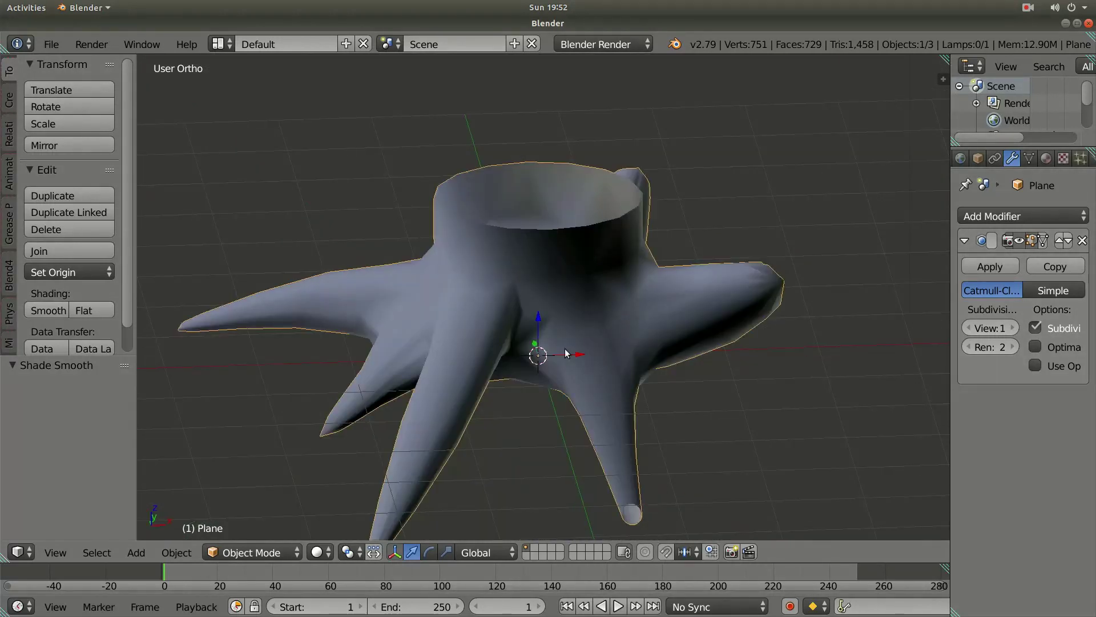